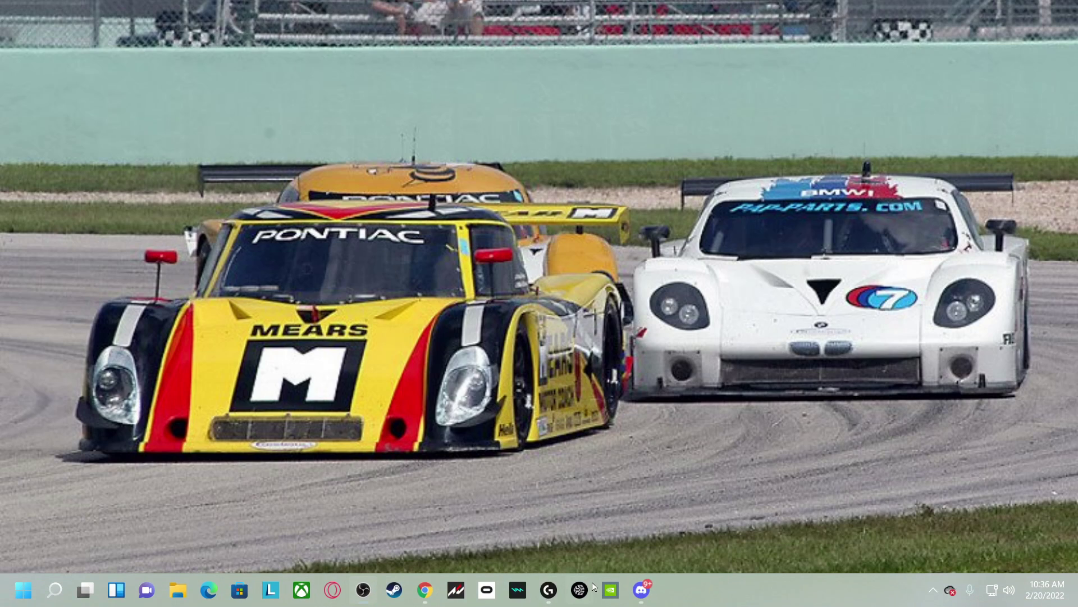
# Return to the WOES channel page at youtube.com/c/woesyt and let its trailer finish
pyautogui.click(426, 591)
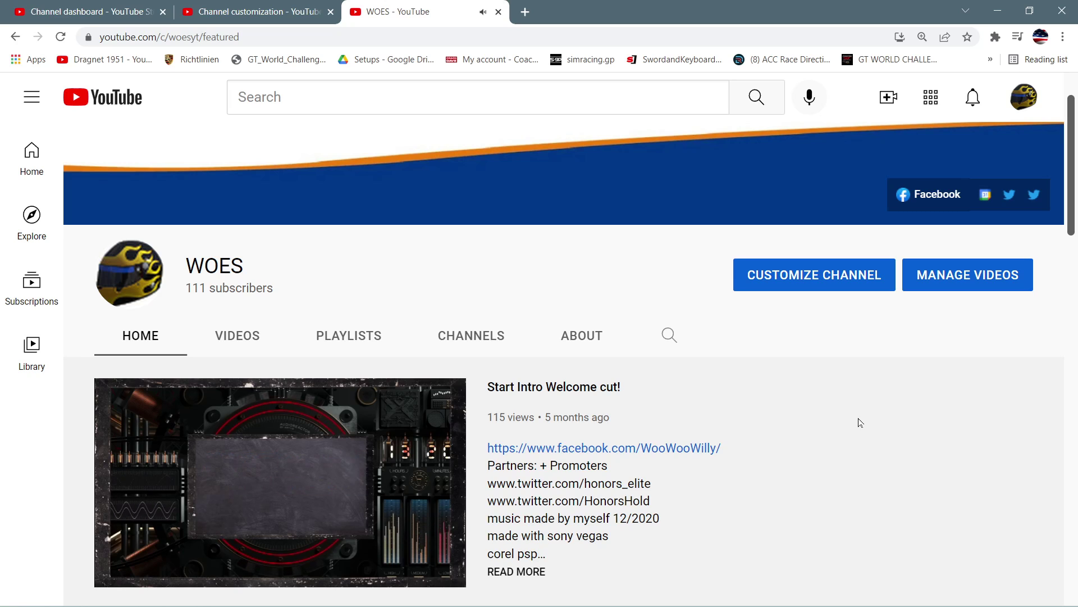
pyautogui.scroll(1, 851, 430)
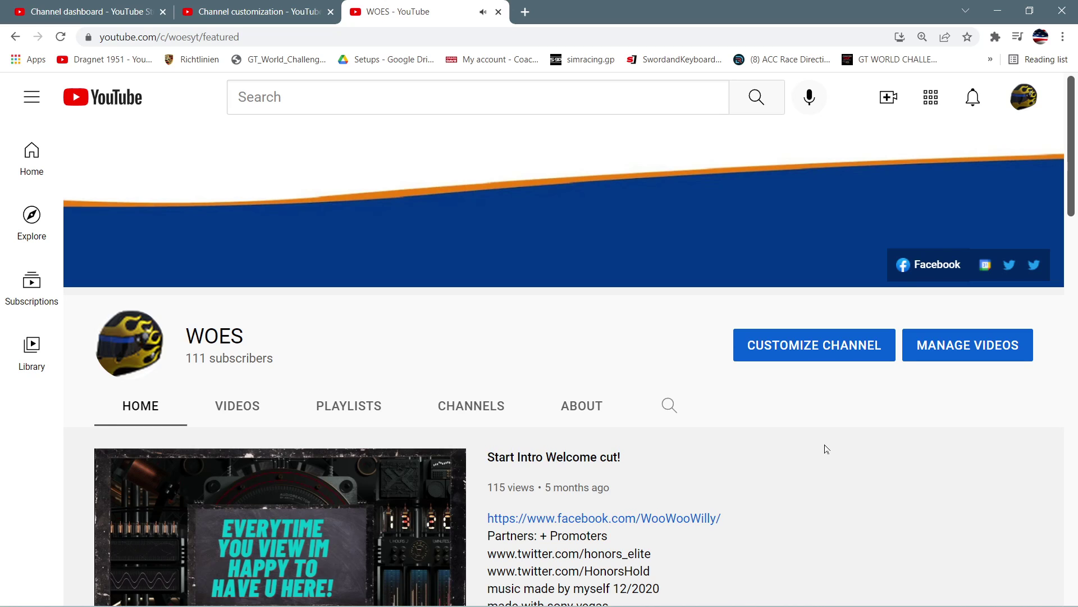
pyautogui.scroll(-2, 825, 448)
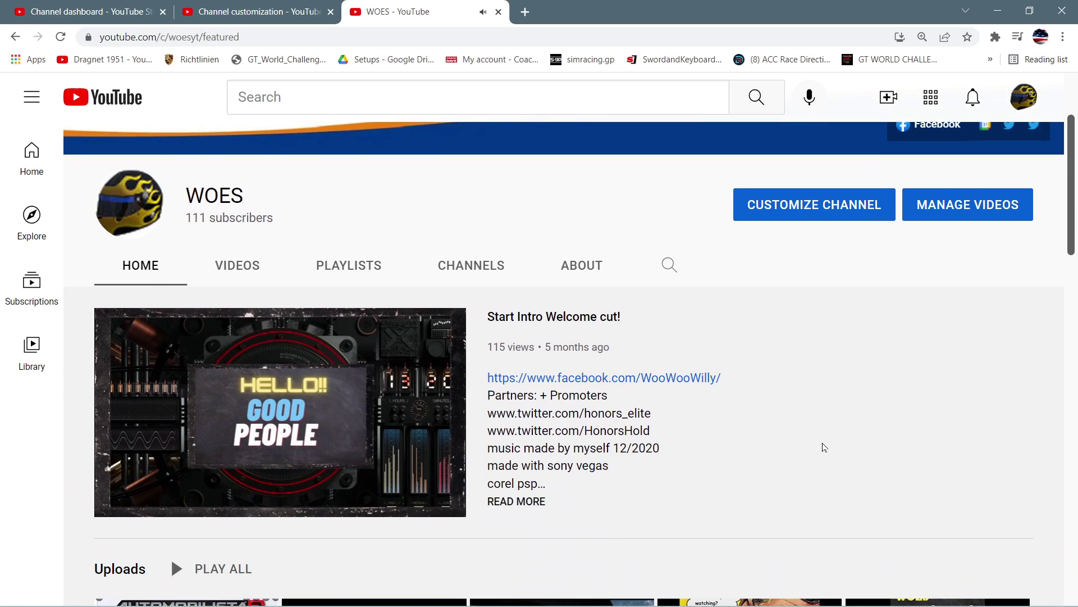
pyautogui.scroll(1, 824, 447)
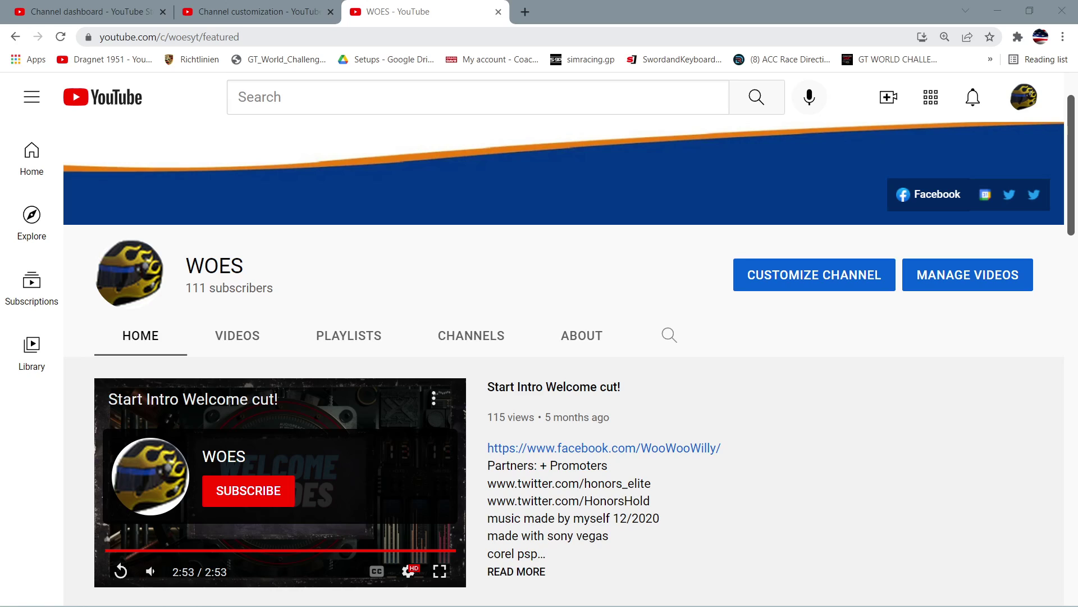
pyautogui.moveTo(181, 39); pyautogui.dragTo(244, 42)
pyautogui.click(252, 36)
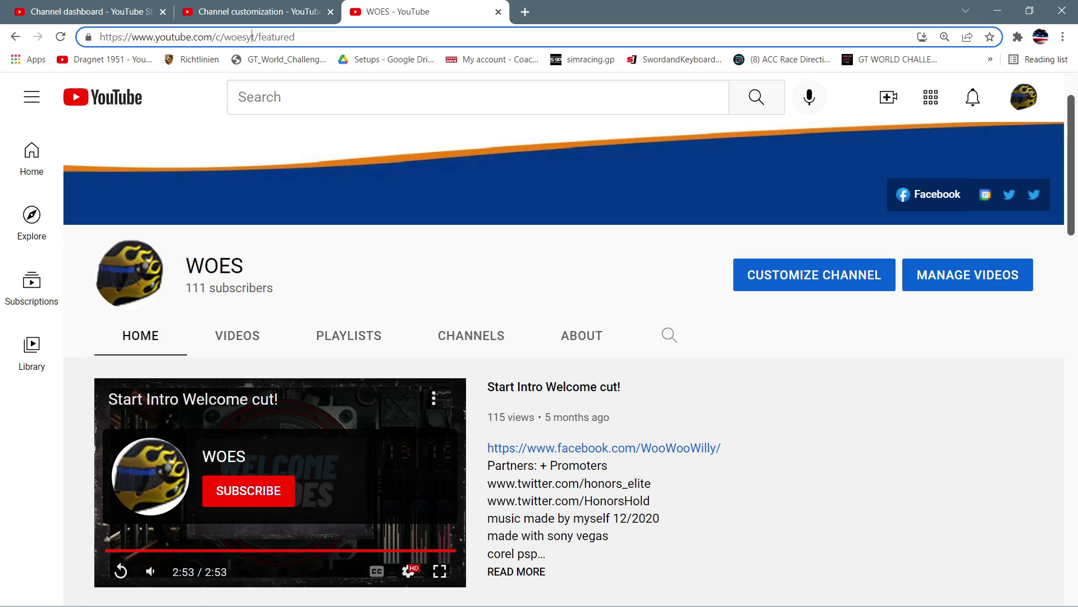
pyautogui.moveTo(256, 36); pyautogui.dragTo(100, 37)
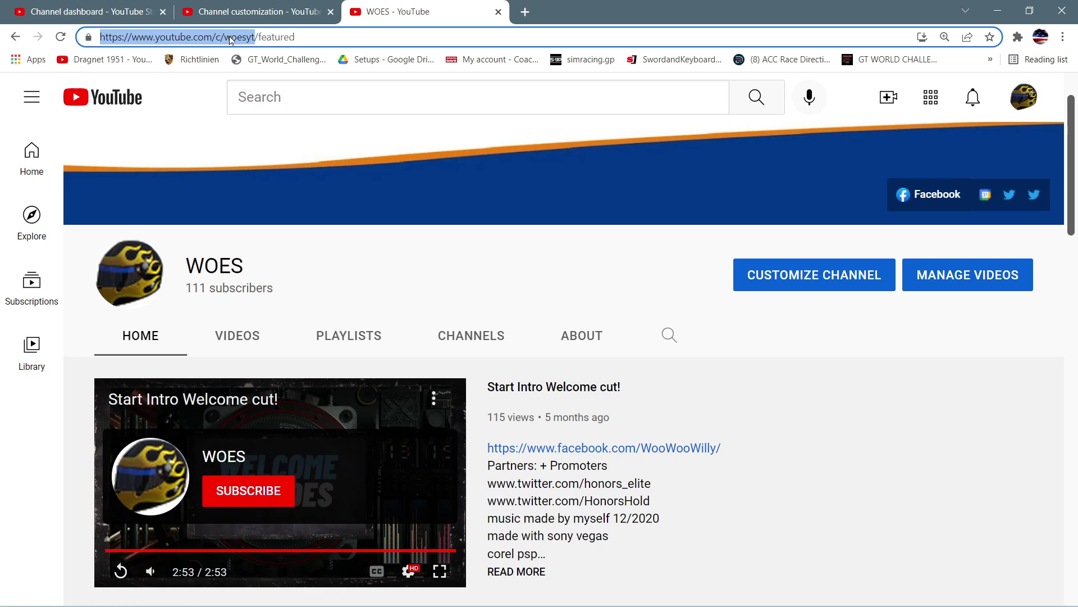
# On the WOES dashboard, page from the 5000 views achievement to 500 hours watch time
pyautogui.click(82, 12)
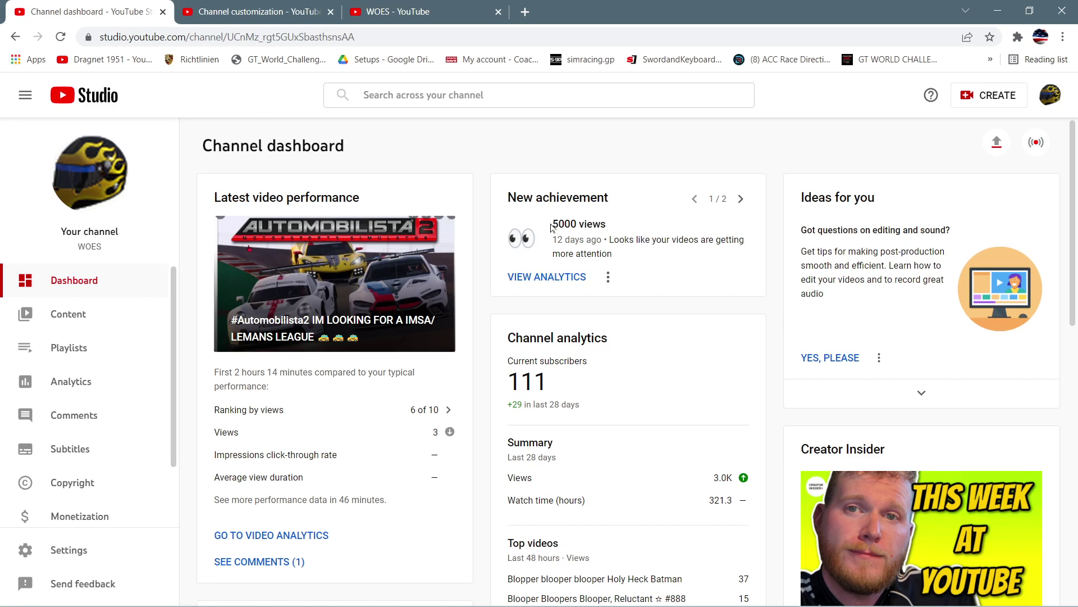
pyautogui.moveTo(553, 224)
pyautogui.mouseDown()
pyautogui.moveTo(608, 241)
pyautogui.moveTo(613, 231)
pyautogui.mouseUp()
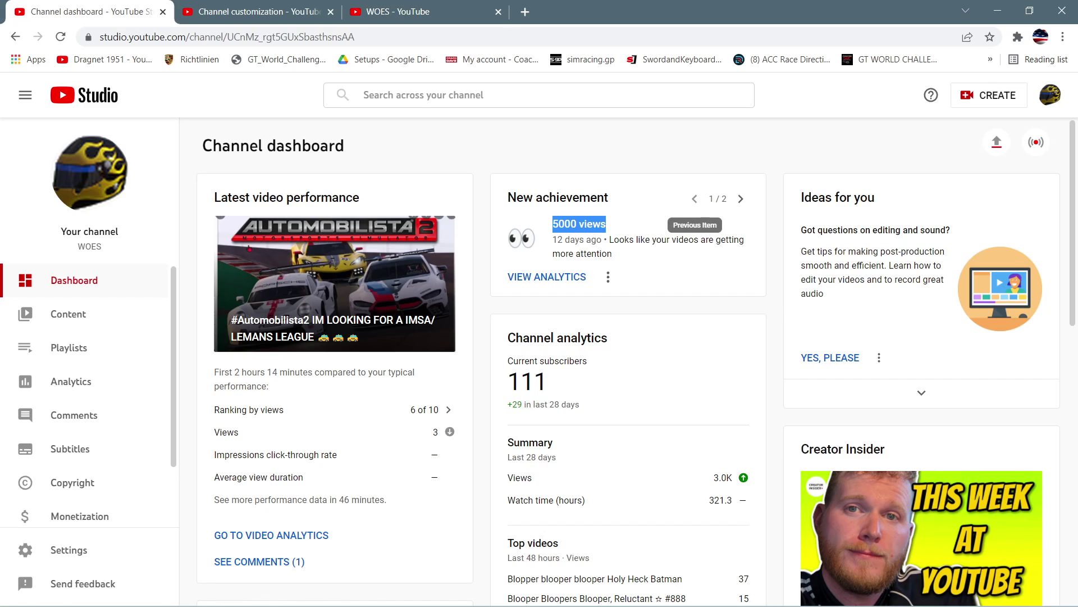
pyautogui.click(742, 200)
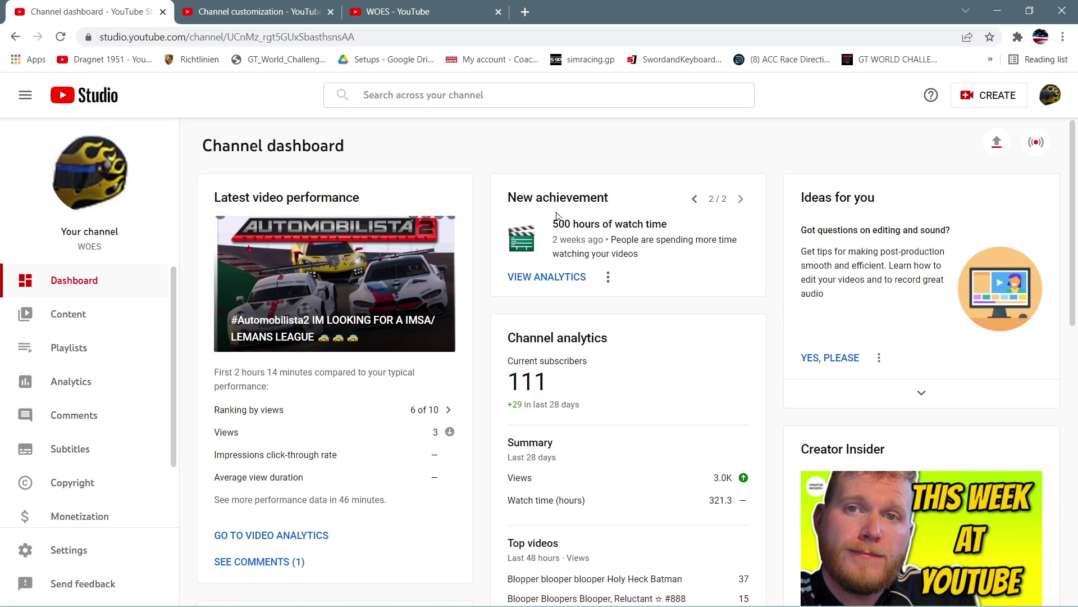
pyautogui.moveTo(550, 225); pyautogui.dragTo(705, 256)
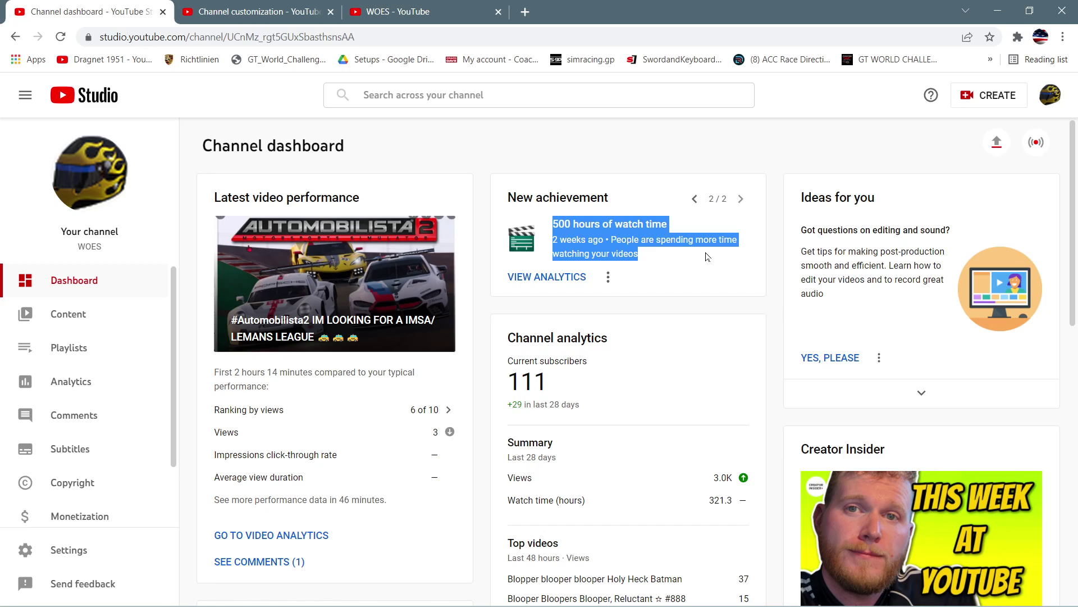
pyautogui.moveTo(706, 256); pyautogui.dragTo(553, 224)
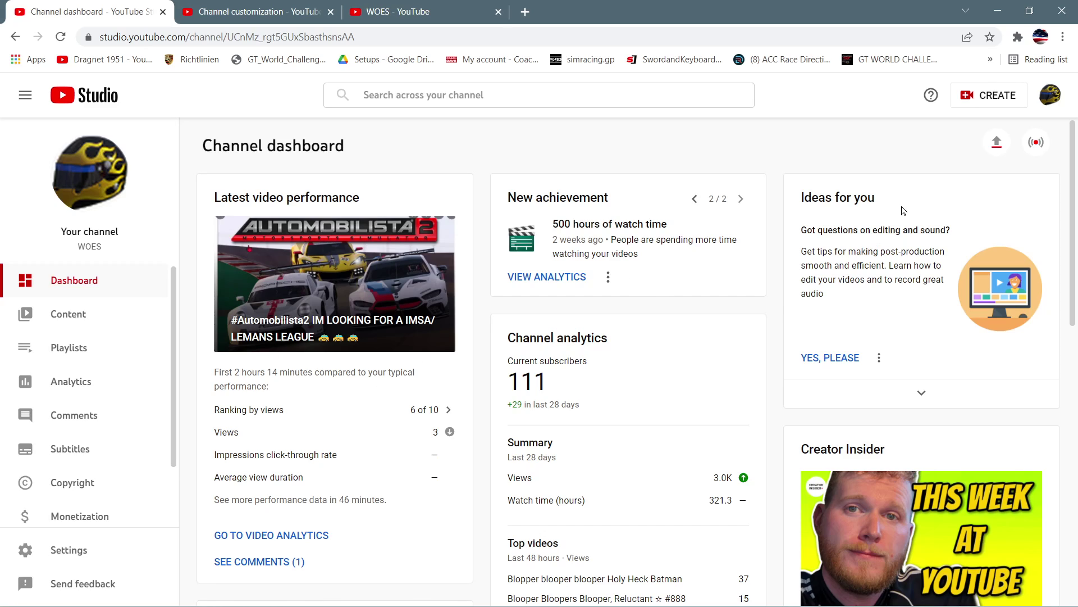
# Close the account menu and open Customization's layout with the channel trailer and featured video
pyautogui.click(1050, 95)
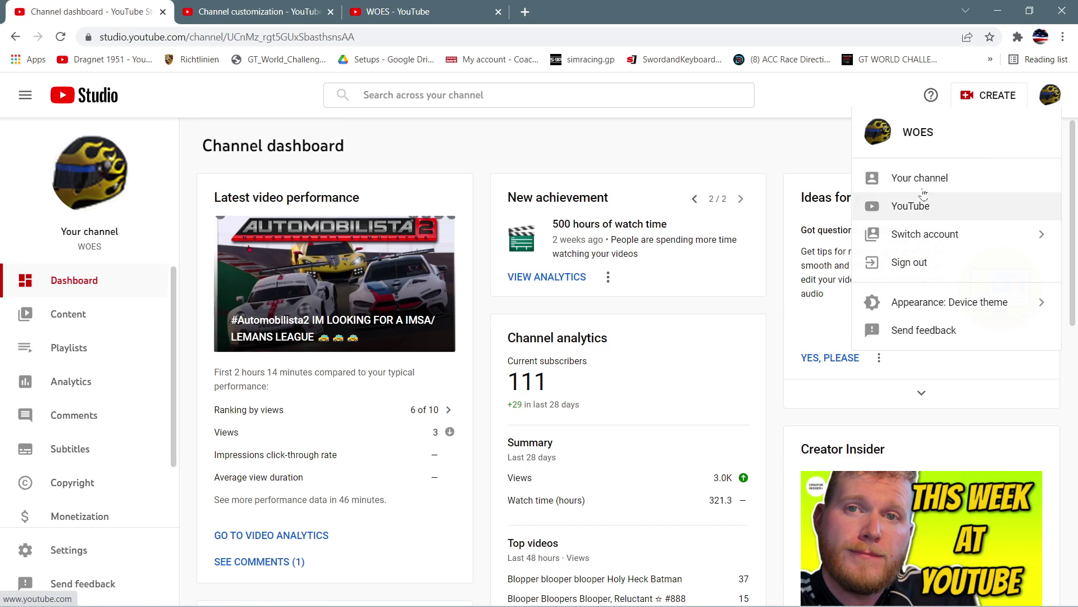
pyautogui.click(1049, 95)
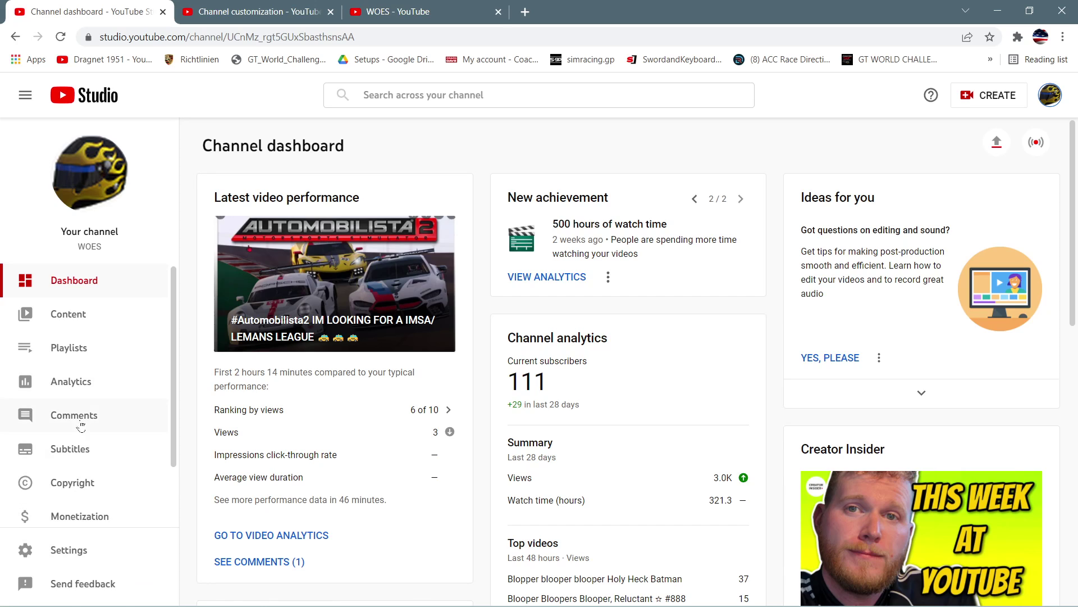
pyautogui.click(242, 15)
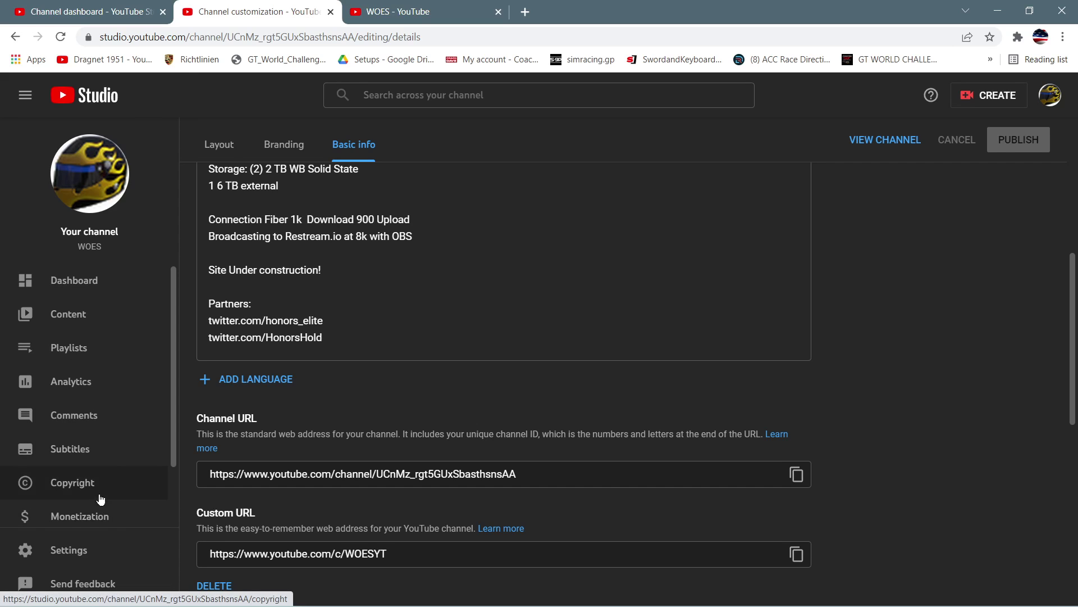
pyautogui.click(97, 14)
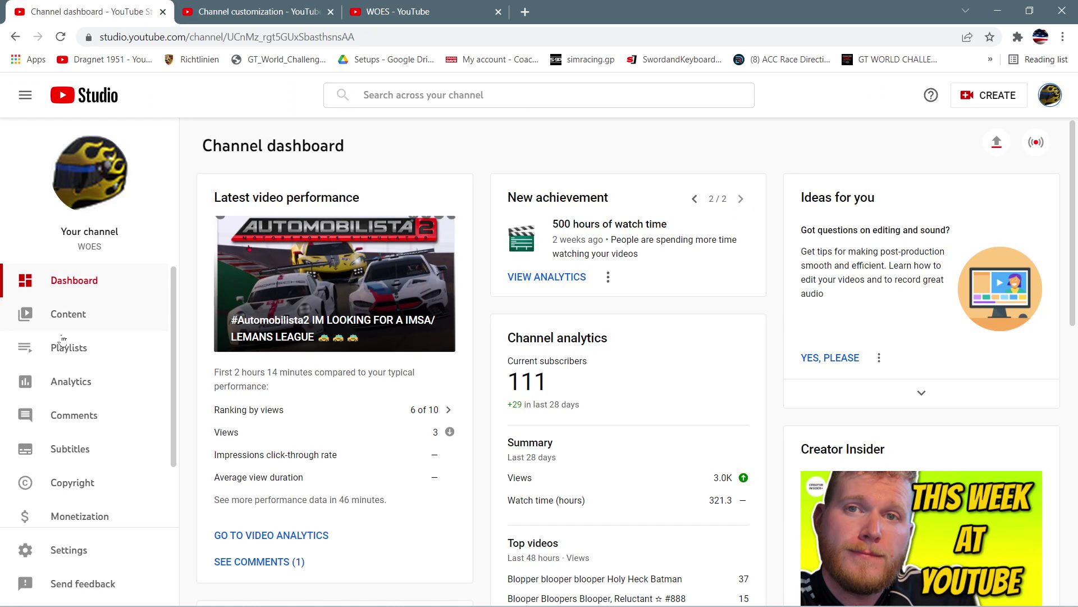
pyautogui.scroll(-1, 110, 419)
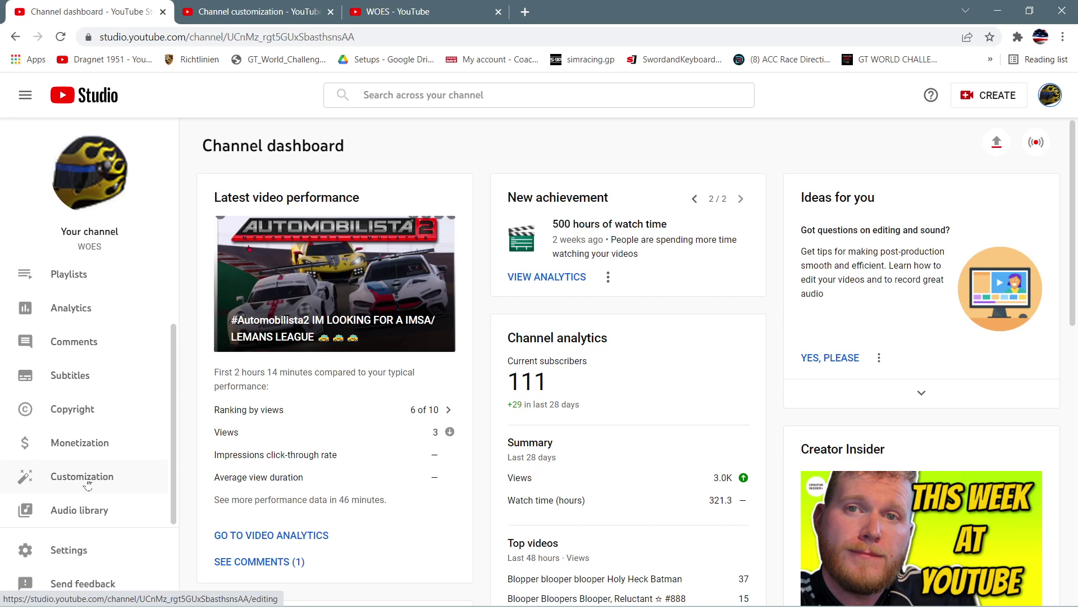
pyautogui.click(71, 486)
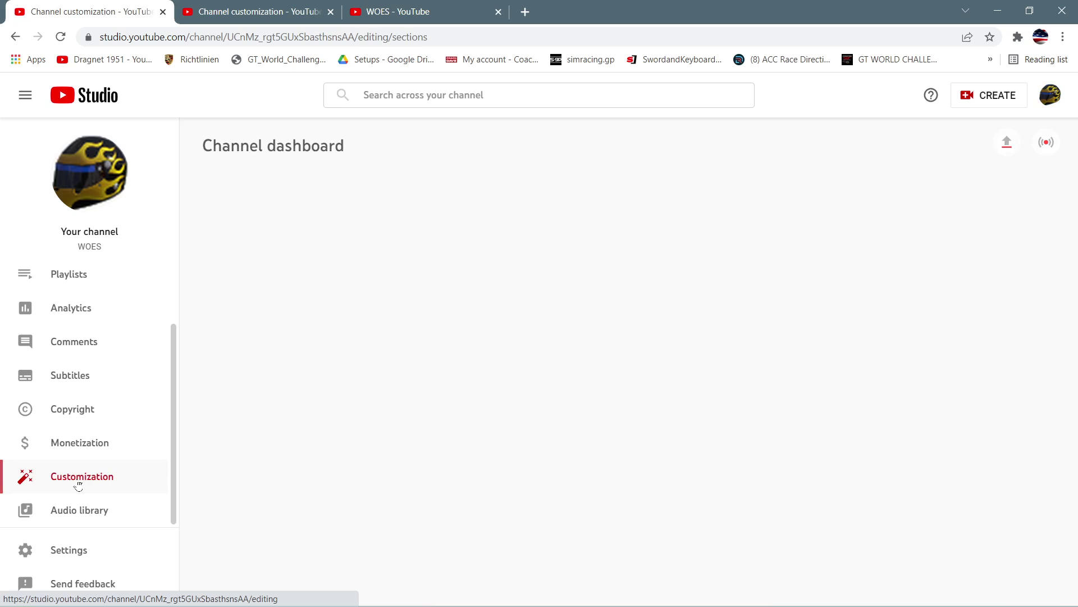
# Review Basic info down to custom URL youtube.com/c/WOESYT and open its 'Learn more' link separately
pyautogui.click(240, 9)
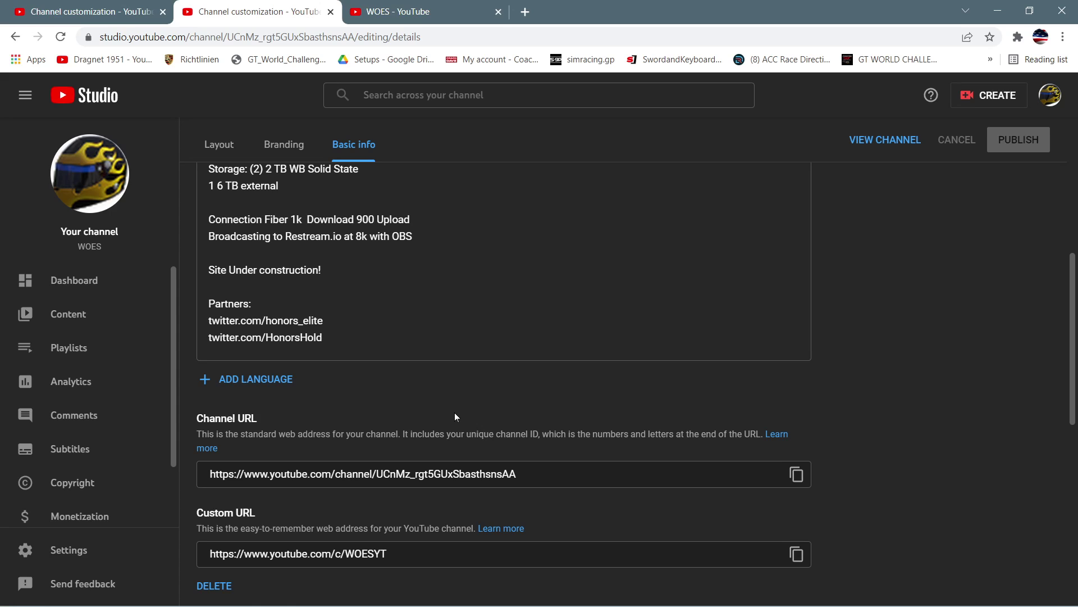
pyautogui.scroll(5, 454, 409)
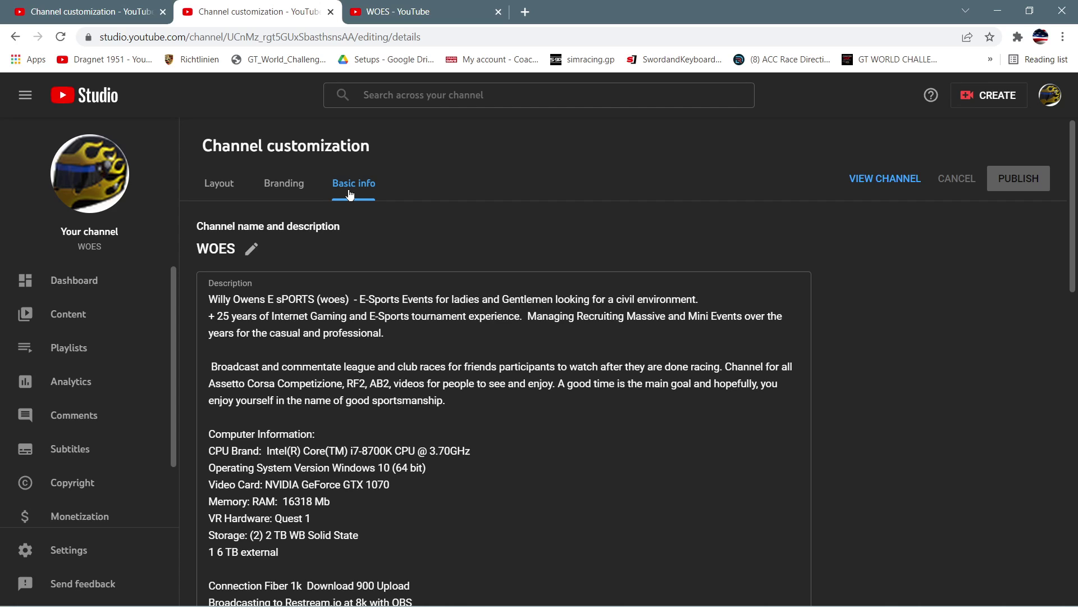
pyautogui.scroll(-1, 534, 242)
pyautogui.scroll(-3, 533, 242)
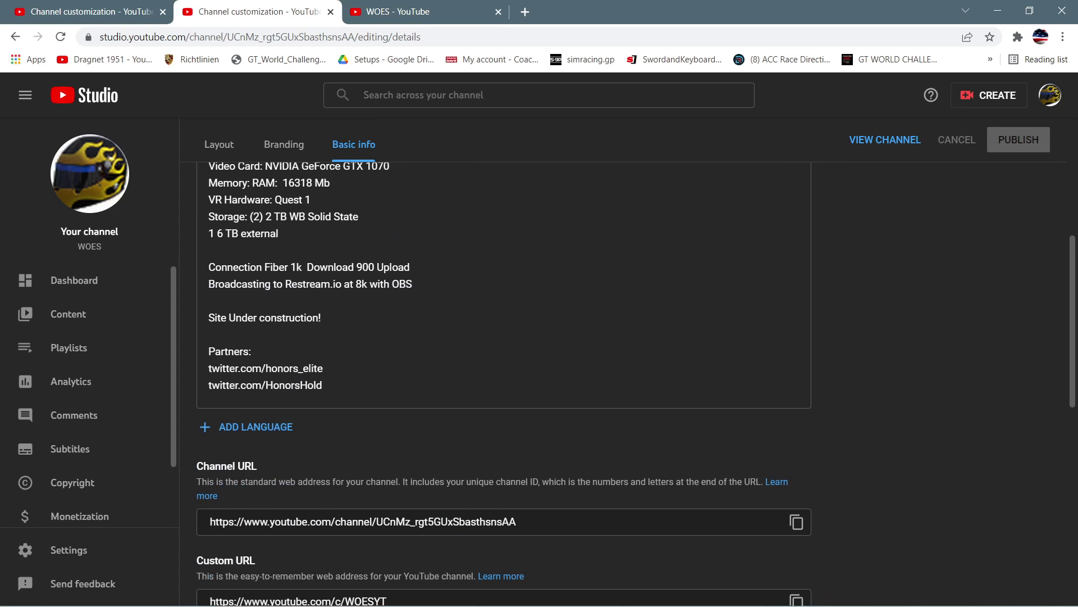
pyautogui.scroll(-1, 515, 334)
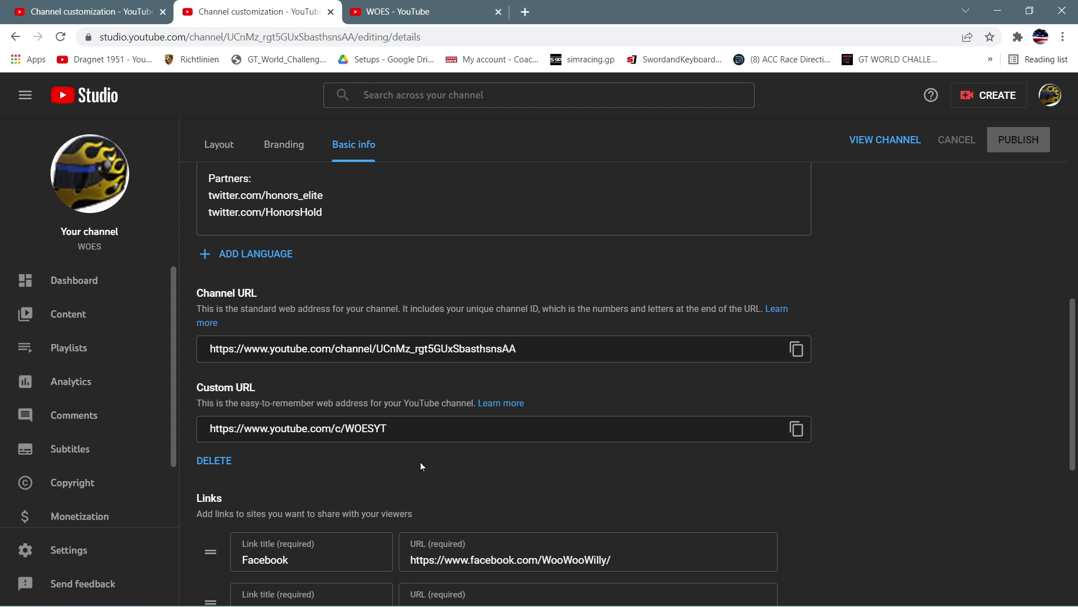
pyautogui.rightClick(505, 400)
# Open the Custom URL help article in a new tab and highlight its eligibility requirements
pyautogui.click(560, 412)
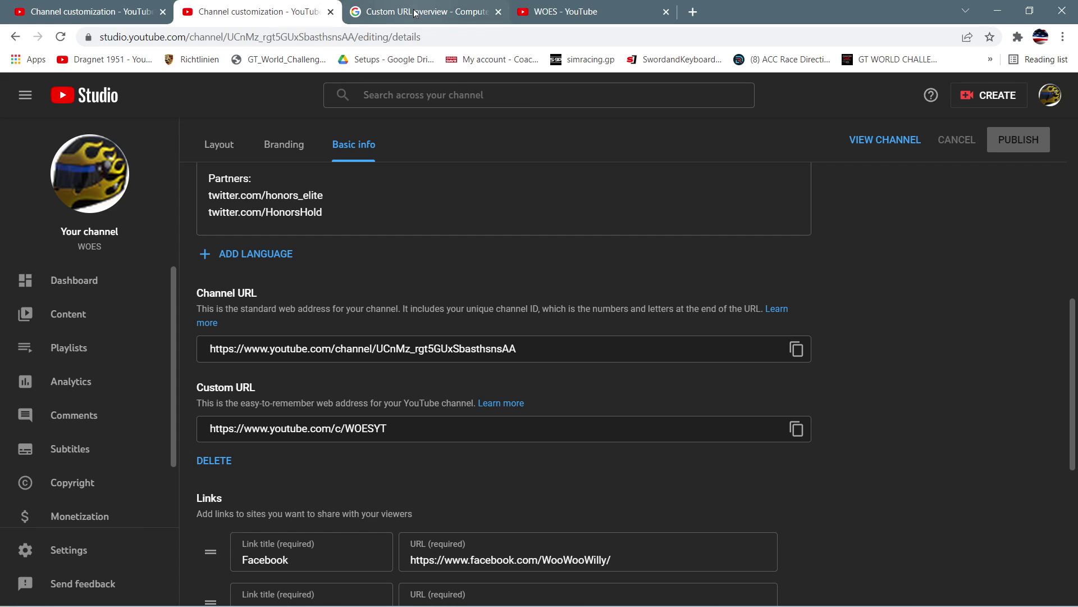
pyautogui.click(425, 12)
pyautogui.scroll(-4, 508, 464)
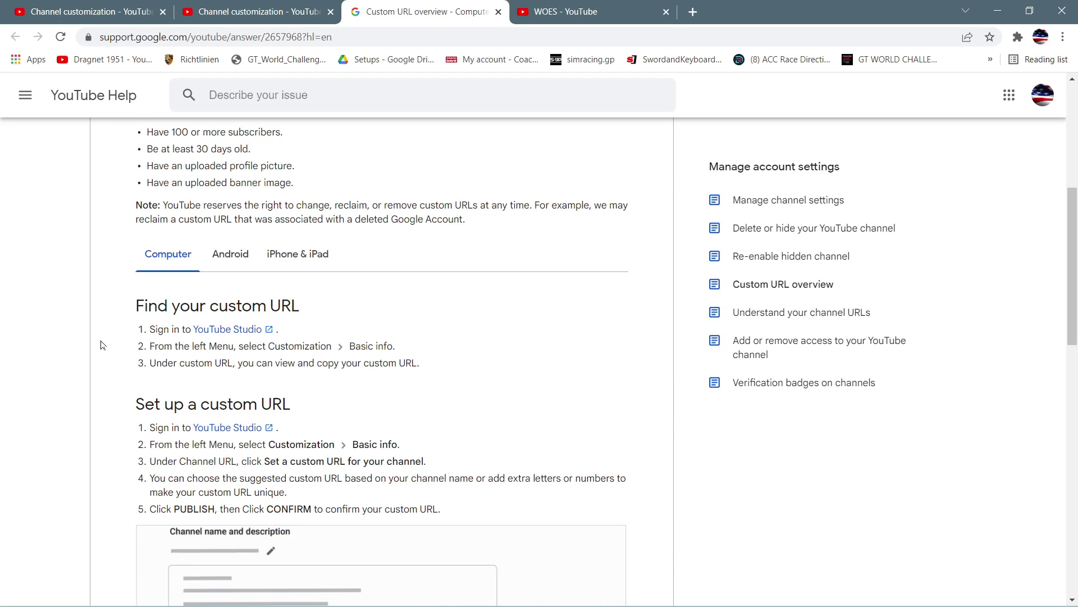
pyautogui.scroll(3, 106, 336)
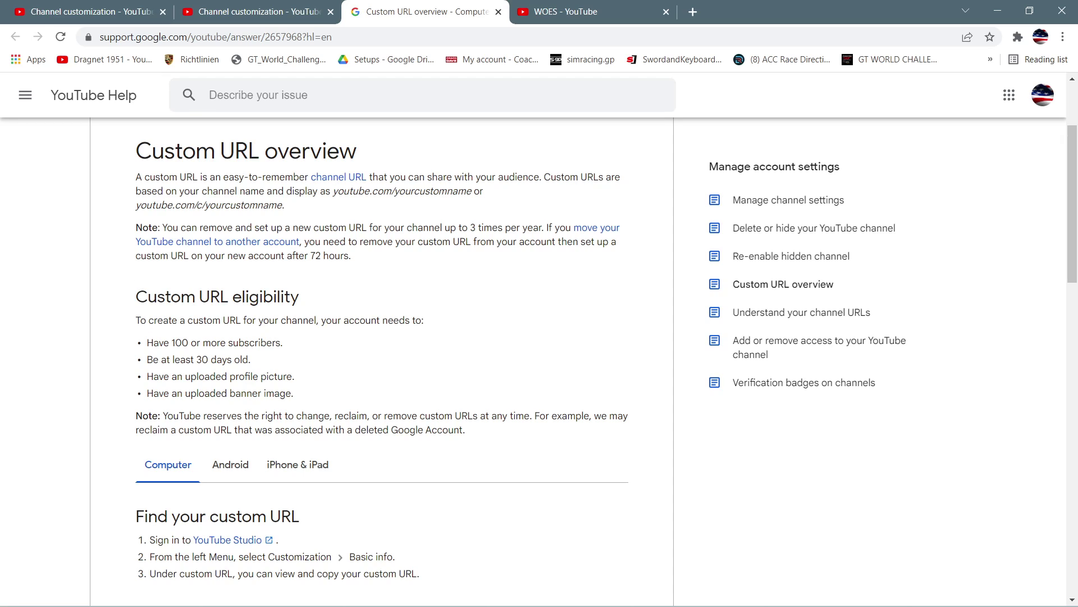
pyautogui.moveTo(133, 299)
pyautogui.mouseDown()
pyautogui.moveTo(327, 360)
pyautogui.moveTo(354, 392)
pyautogui.mouseUp()
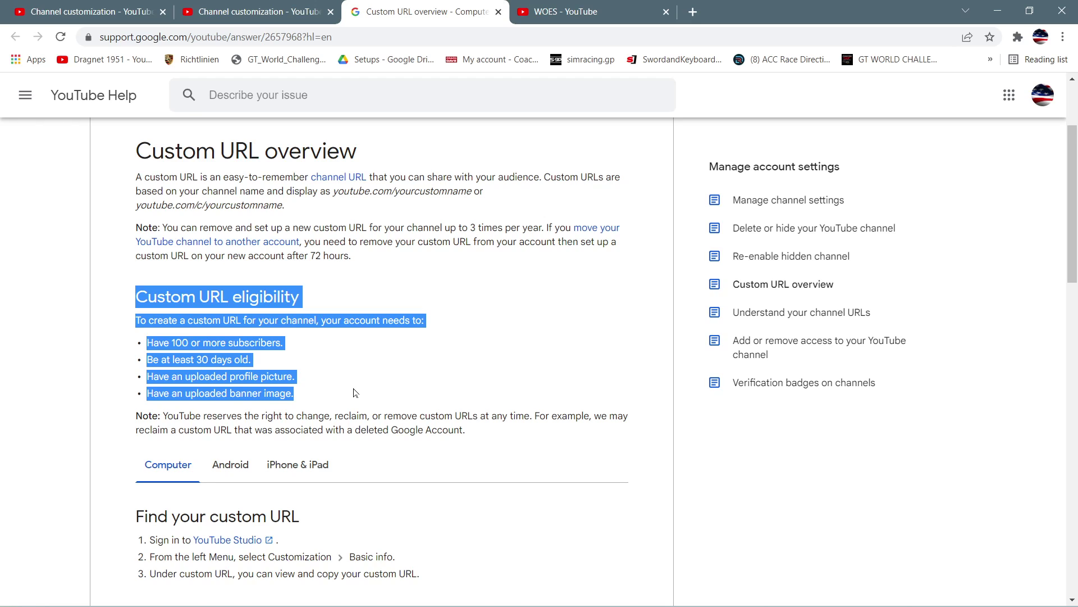
pyautogui.scroll(-2, 69, 376)
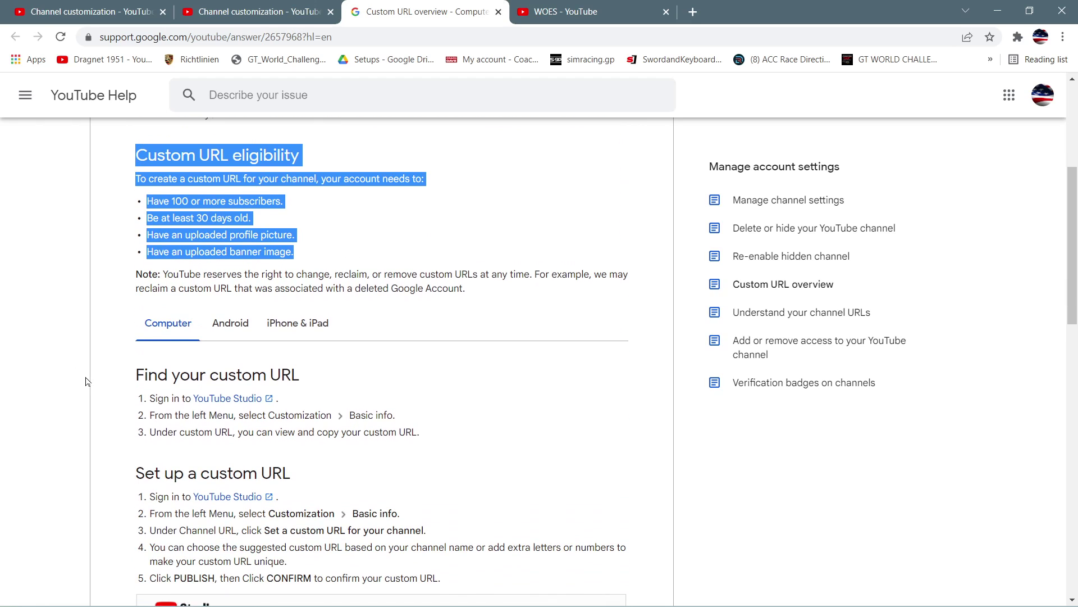
pyautogui.scroll(-1, 85, 381)
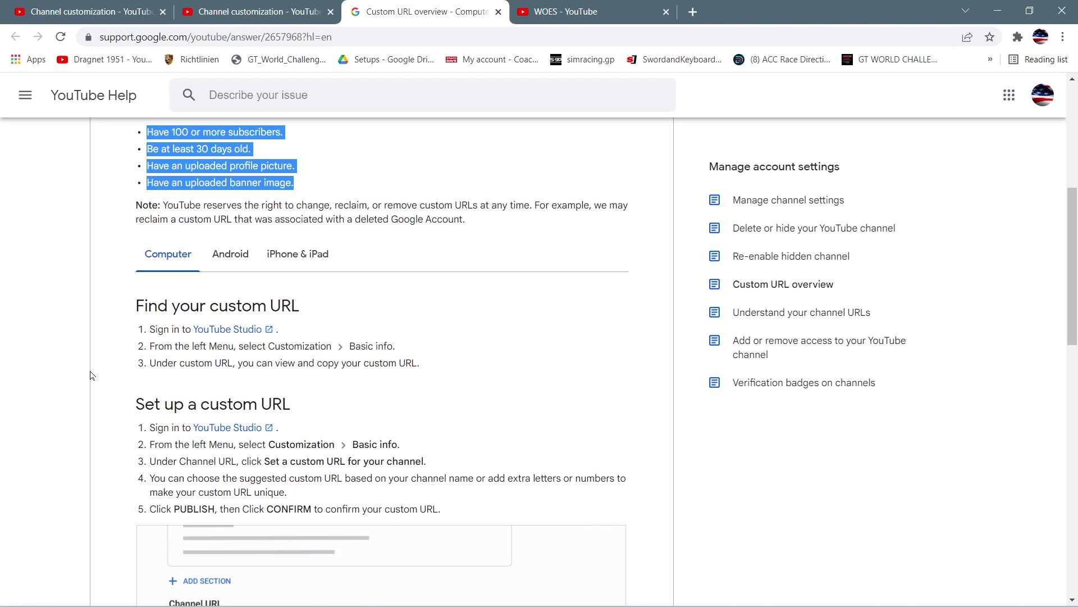
pyautogui.scroll(-1, 91, 378)
pyautogui.scroll(-2, 91, 378)
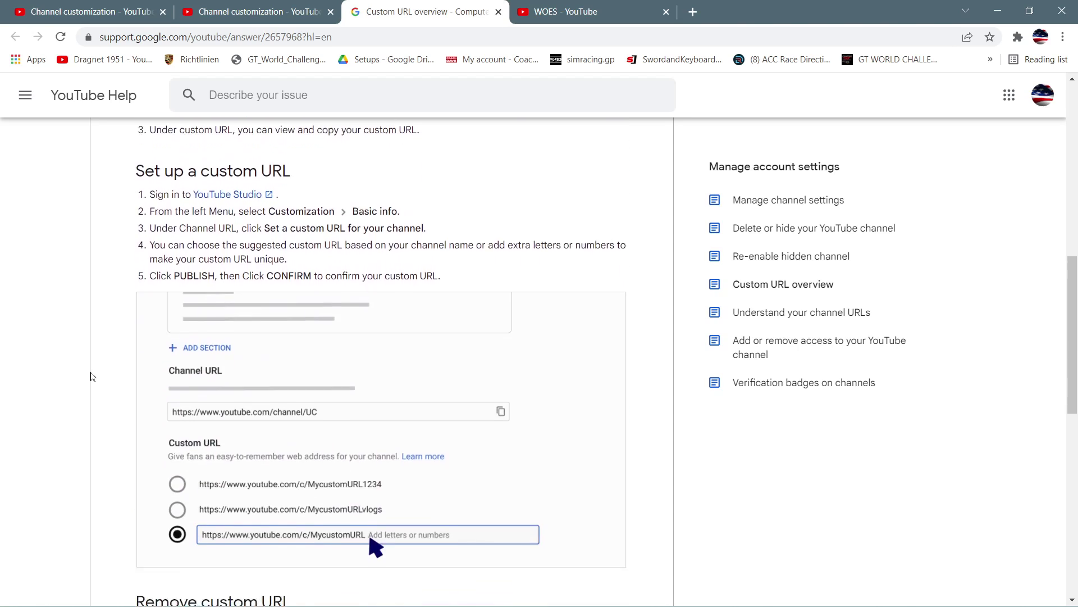
pyautogui.scroll(-1, 91, 378)
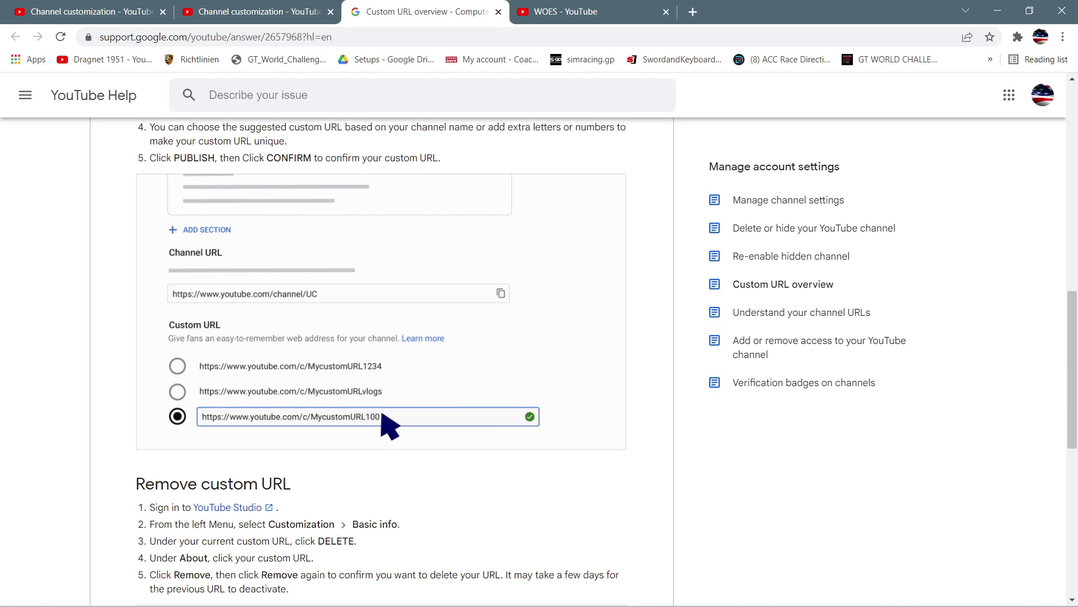
pyautogui.scroll(-1, 89, 515)
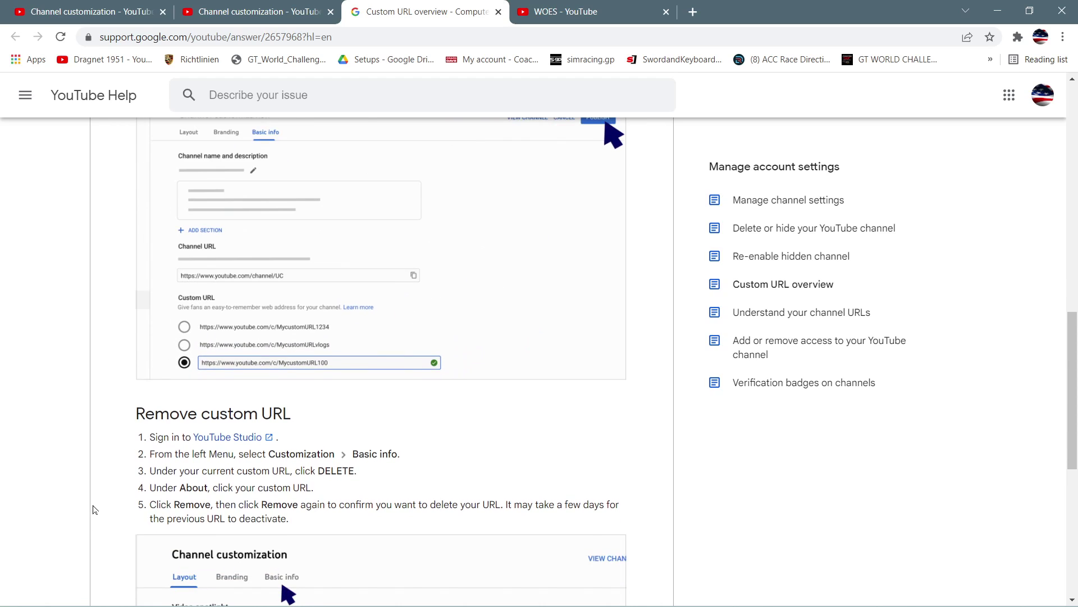
pyautogui.scroll(-1, 94, 509)
pyautogui.scroll(-2, 93, 508)
pyautogui.scroll(-1, 94, 509)
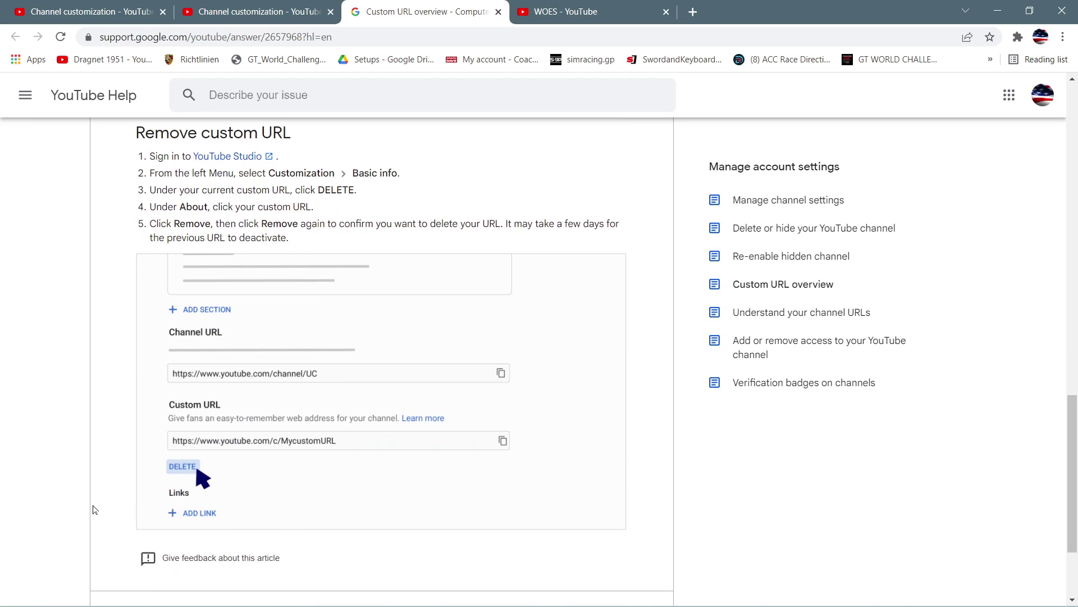
pyautogui.scroll(-2, 94, 510)
pyautogui.scroll(2, 95, 506)
pyautogui.scroll(2, 94, 506)
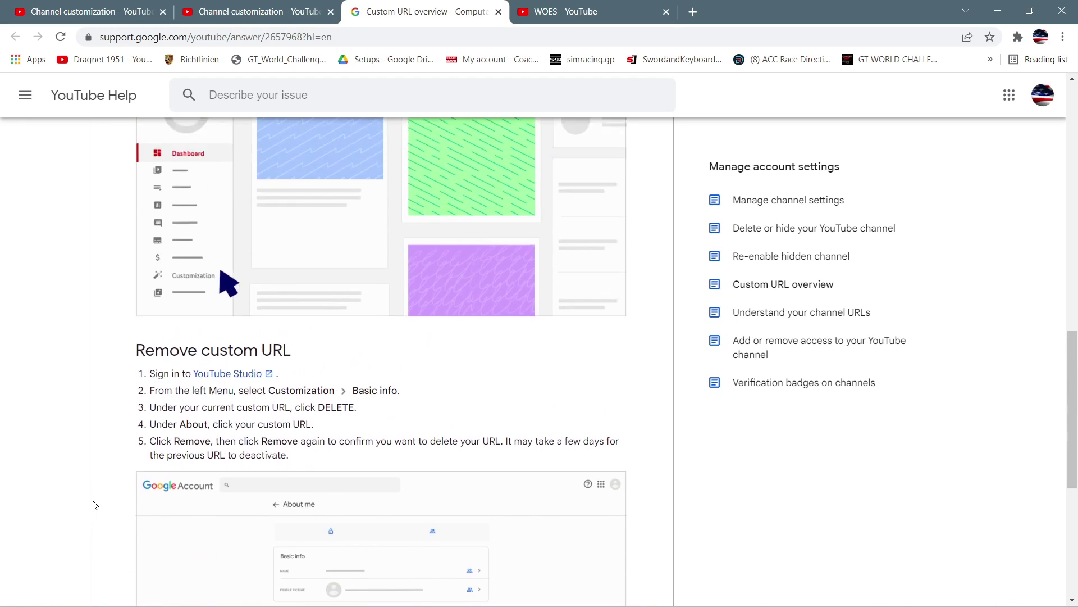
pyautogui.scroll(2, 94, 506)
pyautogui.scroll(4, 93, 505)
pyautogui.scroll(1, 93, 504)
pyautogui.scroll(1, 93, 504)
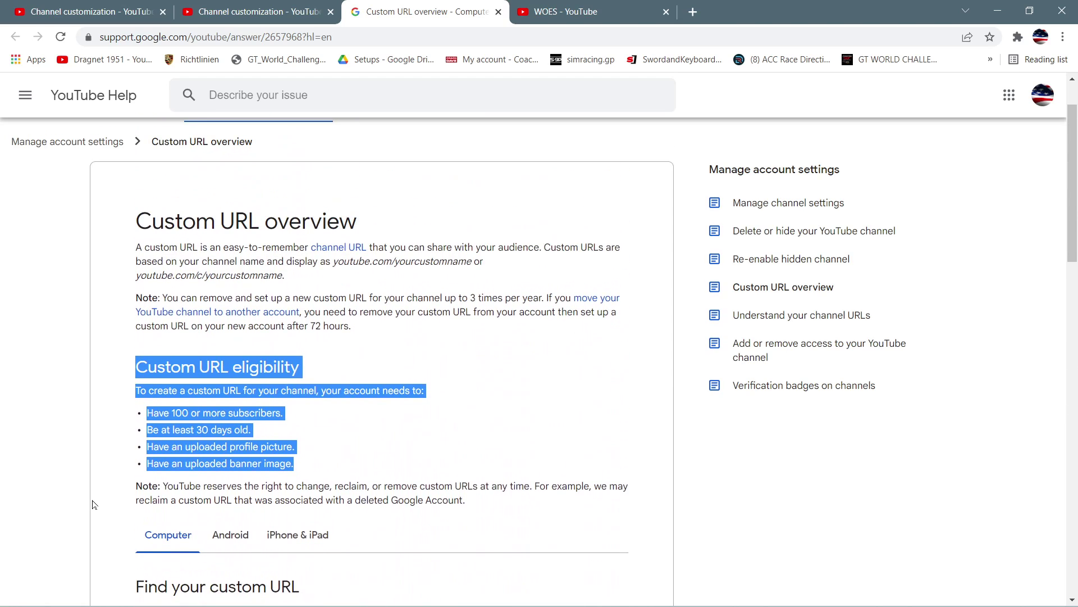
pyautogui.scroll(1, 93, 497)
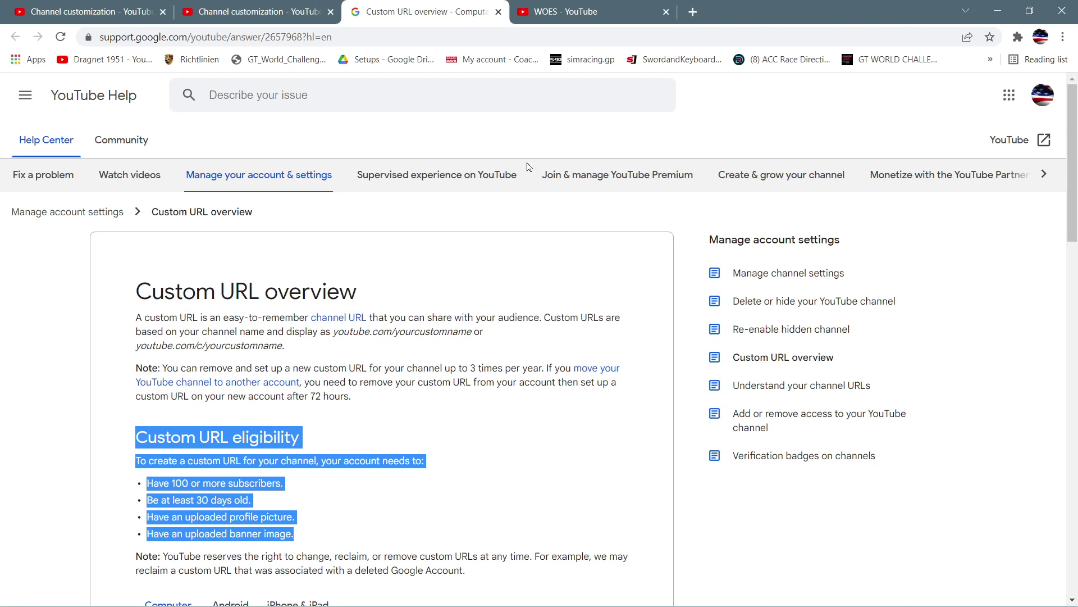
pyautogui.click(559, 11)
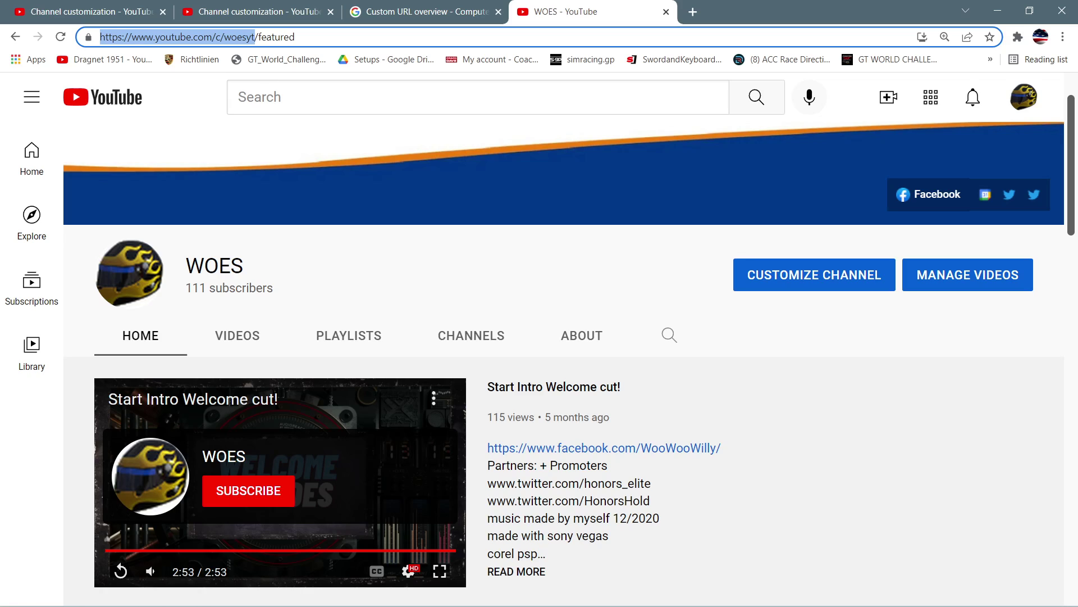
pyautogui.click(422, 98)
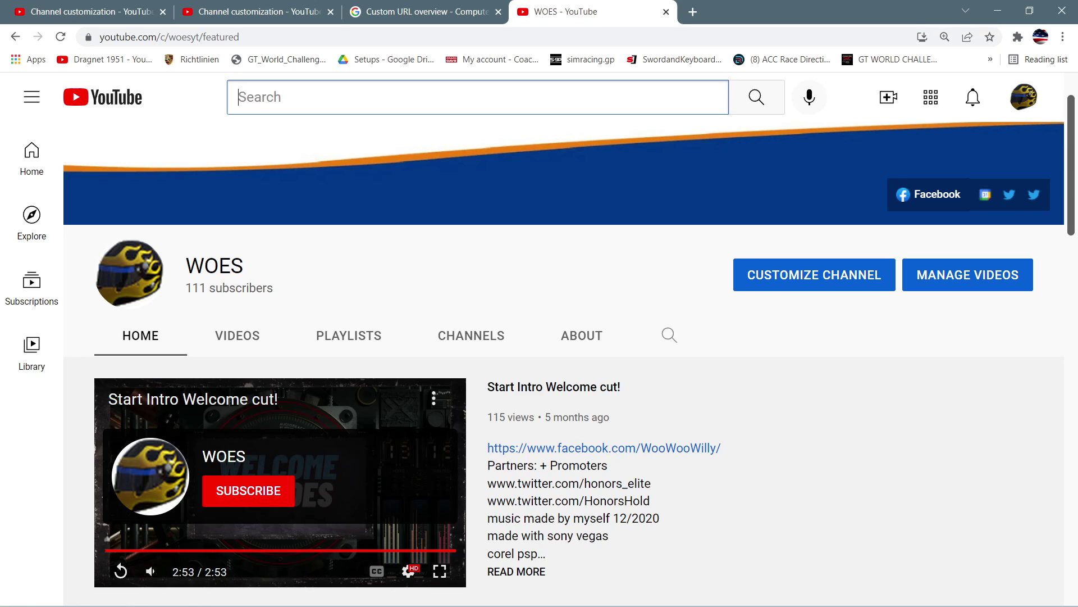
pyautogui.write('woes')
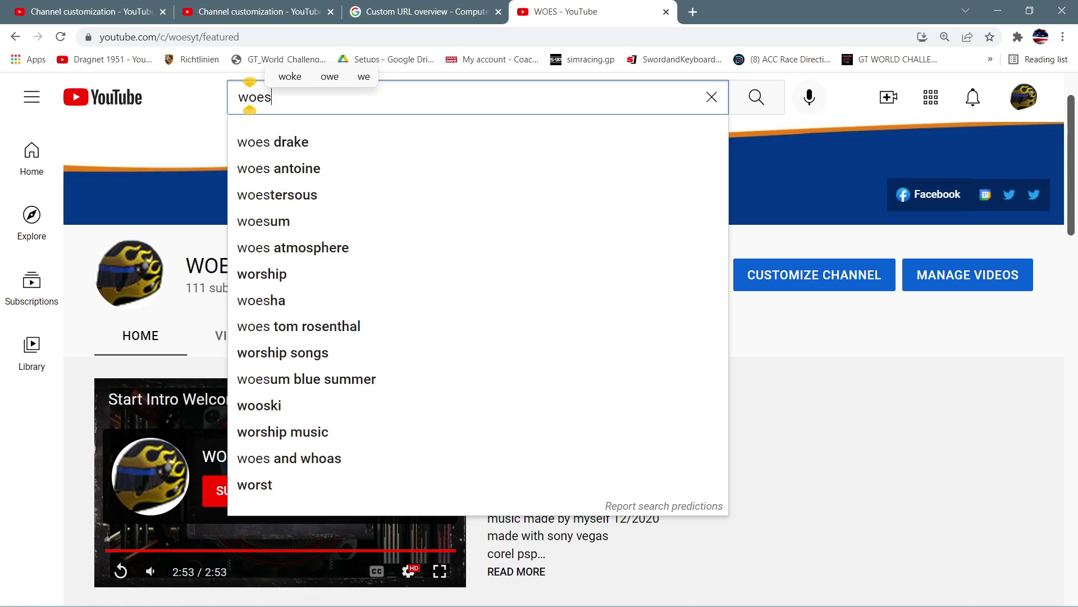
pyautogui.write('yt')
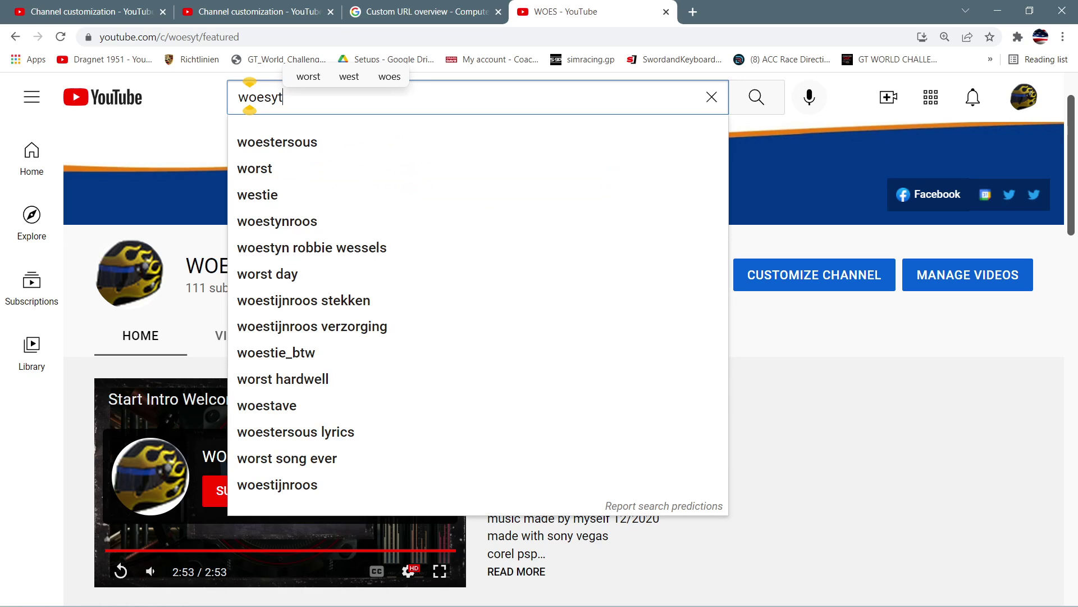
pyautogui.press('Return')
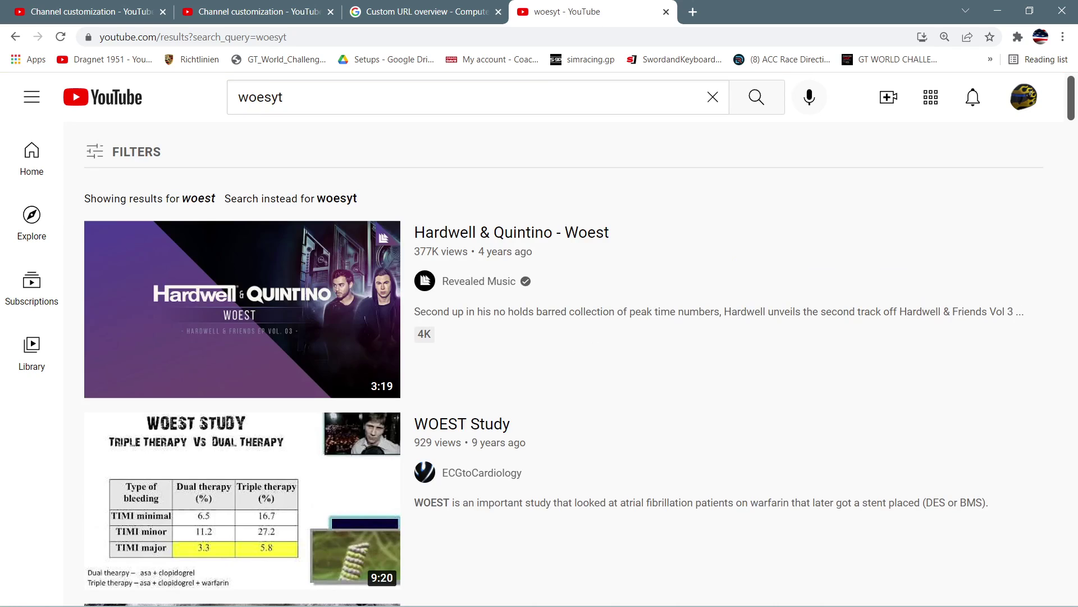
pyautogui.scroll(-2, 671, 327)
pyautogui.scroll(-2, 672, 327)
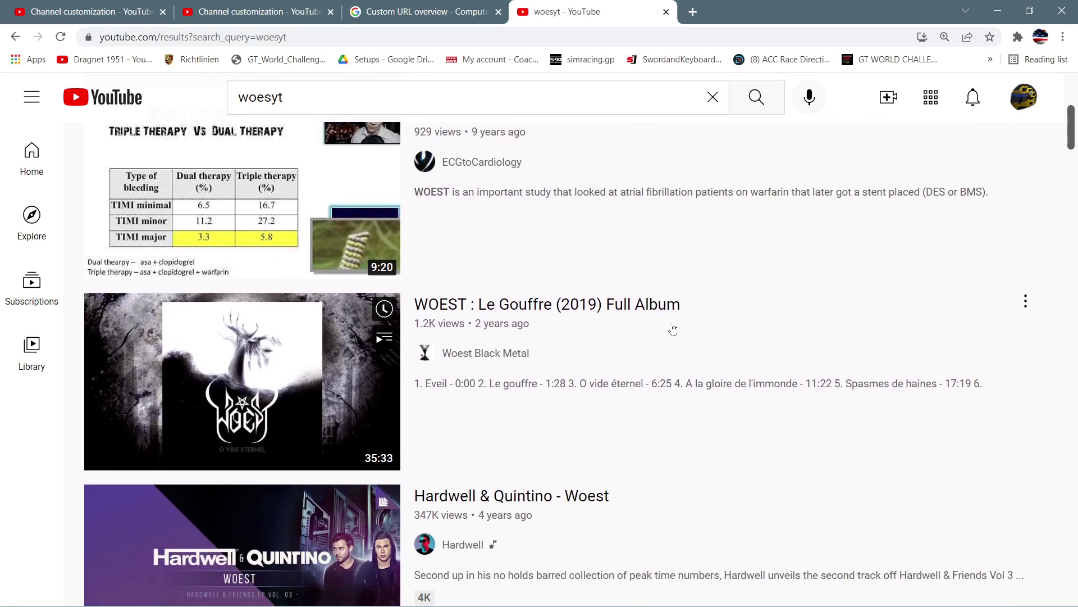
pyautogui.scroll(-2, 671, 327)
pyautogui.scroll(5, 672, 327)
pyautogui.scroll(1, 662, 312)
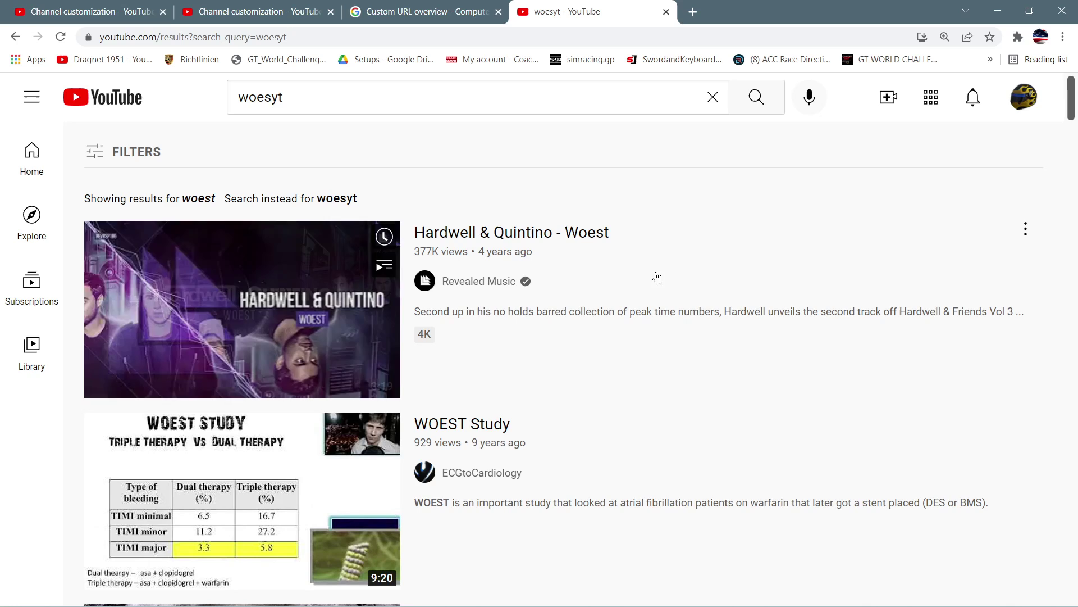
pyautogui.click(97, 157)
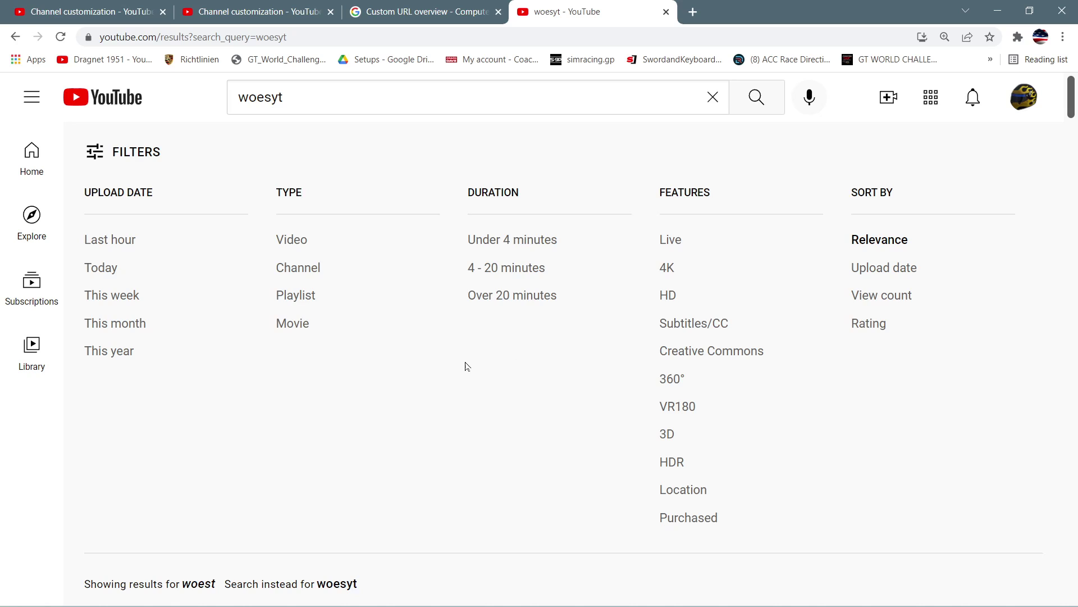
pyautogui.click(295, 269)
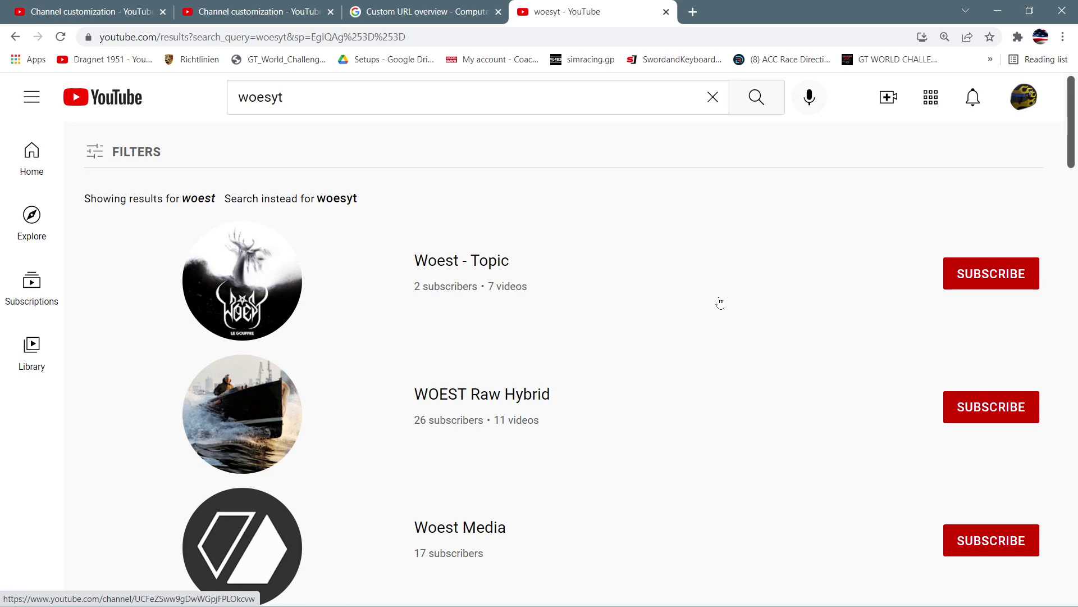
pyautogui.scroll(-1, 720, 303)
pyautogui.scroll(-2, 721, 303)
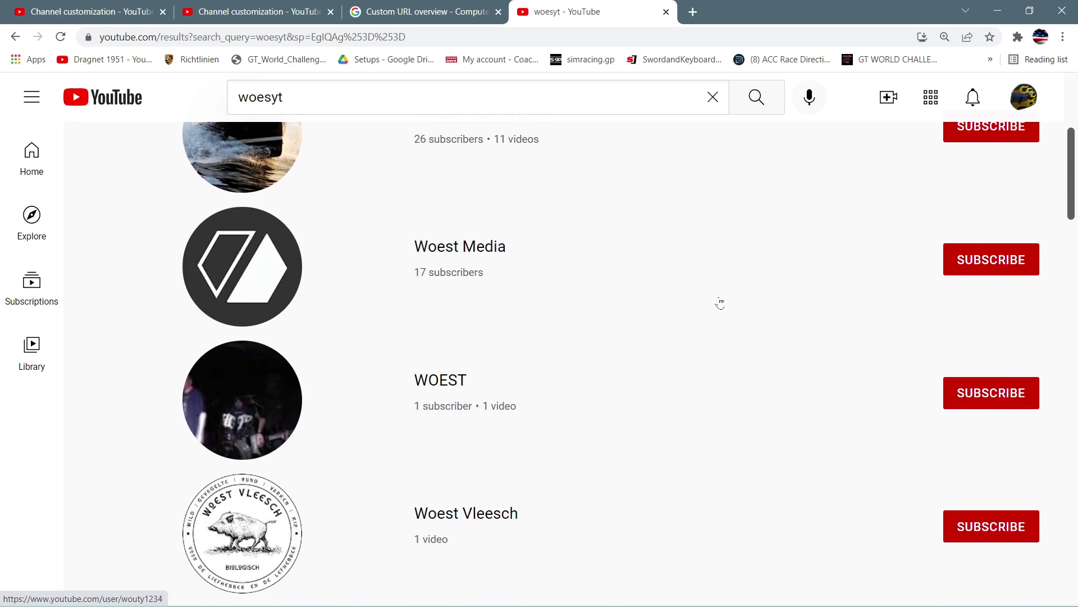
pyautogui.scroll(-4, 721, 303)
pyautogui.scroll(-4, 721, 304)
pyautogui.scroll(-4, 721, 304)
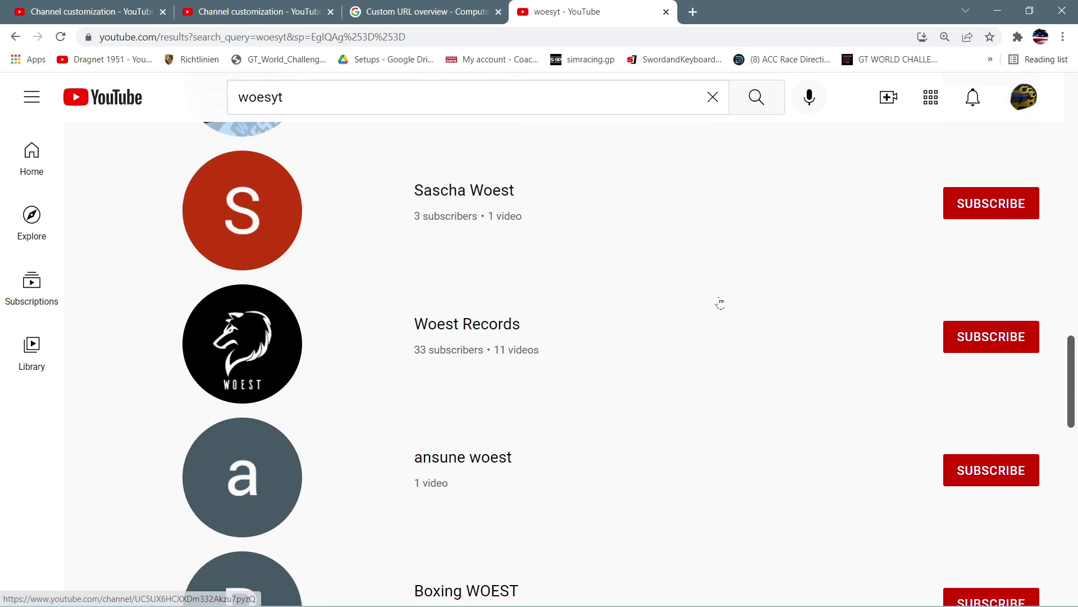
pyautogui.scroll(-2, 720, 304)
pyautogui.scroll(10, 715, 301)
pyautogui.scroll(2, 716, 301)
pyautogui.scroll(5, 674, 272)
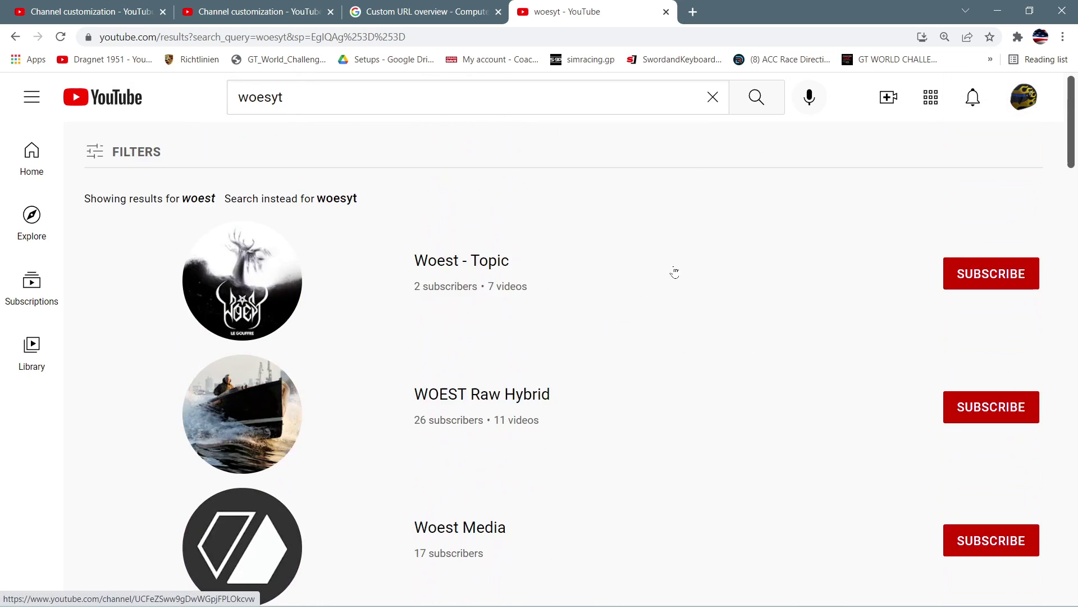
# Trim 'woesyt' to 'woes', rerun the search, and filter results by Type > Channel
pyautogui.moveTo(272, 97); pyautogui.dragTo(283, 96)
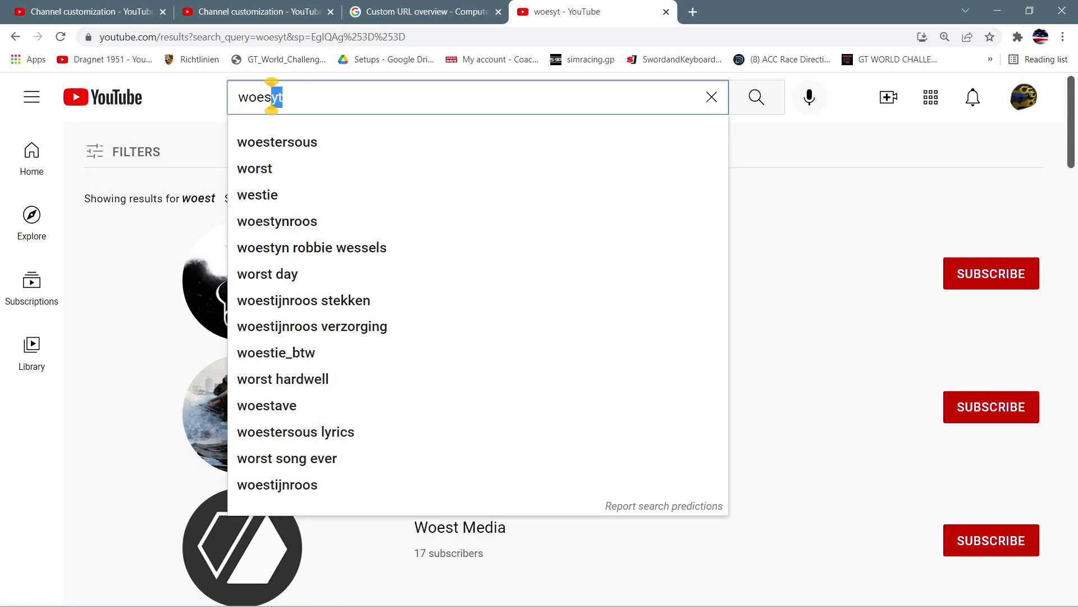
pyautogui.press('BackSpace')
pyautogui.press('Return')
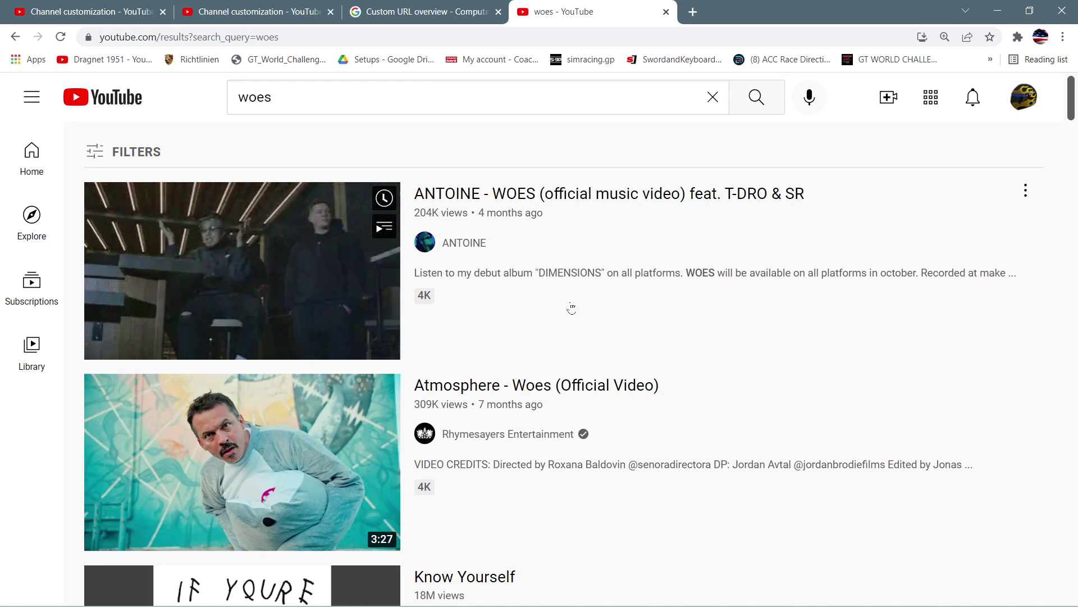
pyautogui.click(92, 157)
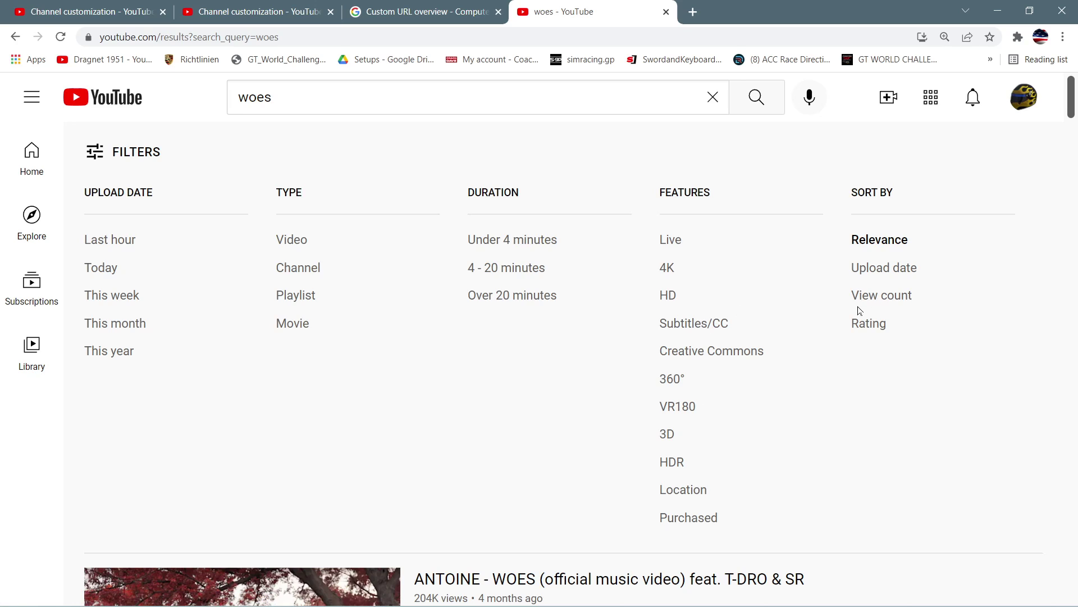
pyautogui.click(285, 272)
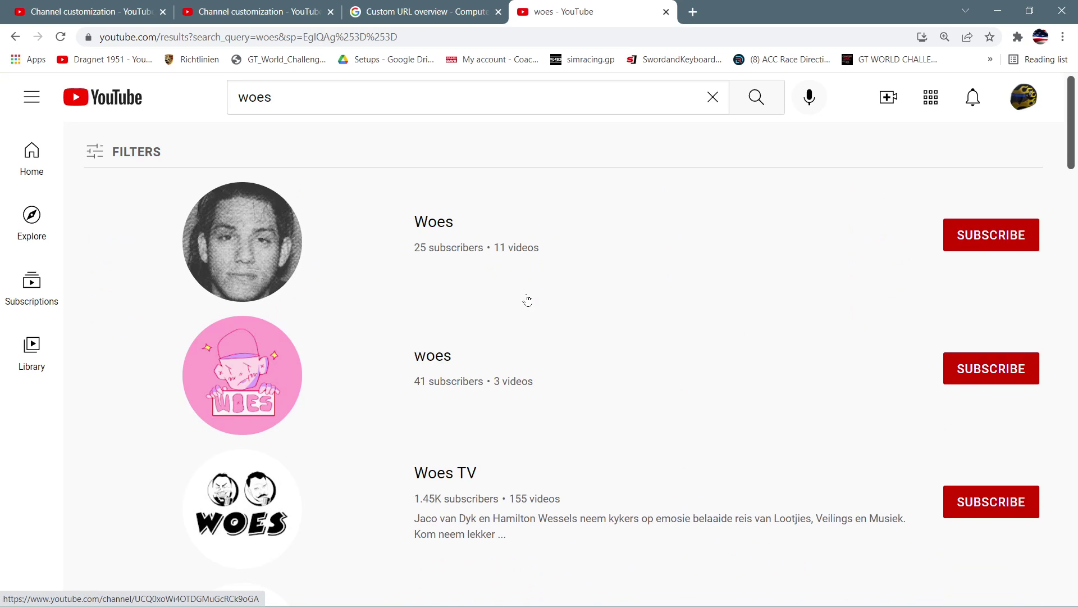
pyautogui.scroll(-2, 680, 334)
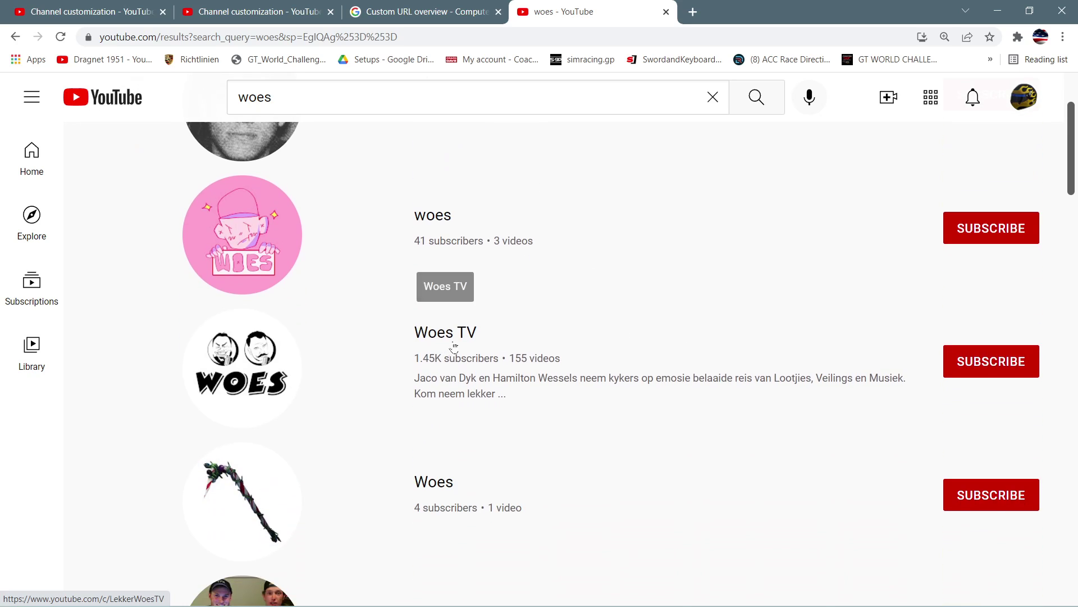
pyautogui.scroll(-1, 702, 338)
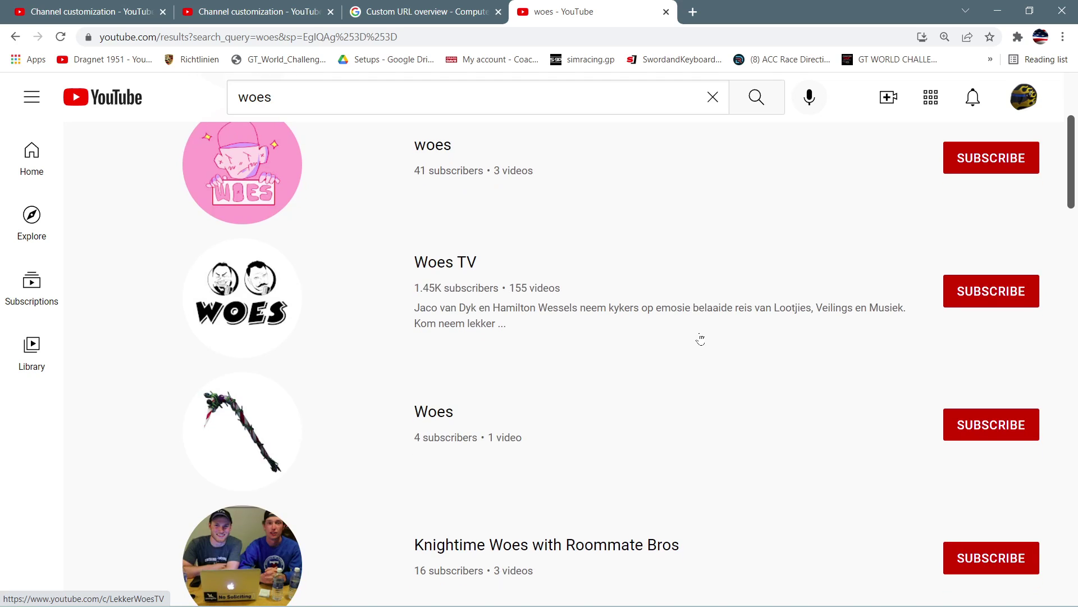
pyautogui.scroll(-2, 700, 339)
pyautogui.scroll(-2, 698, 339)
pyautogui.scroll(-2, 692, 337)
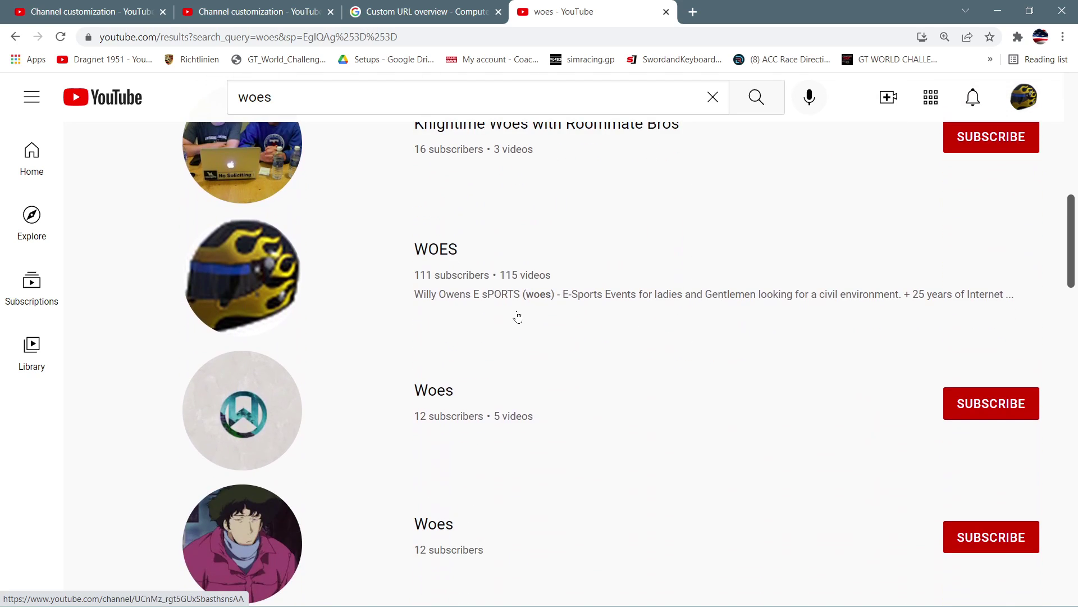
pyautogui.scroll(3, 666, 292)
pyautogui.scroll(5, 629, 281)
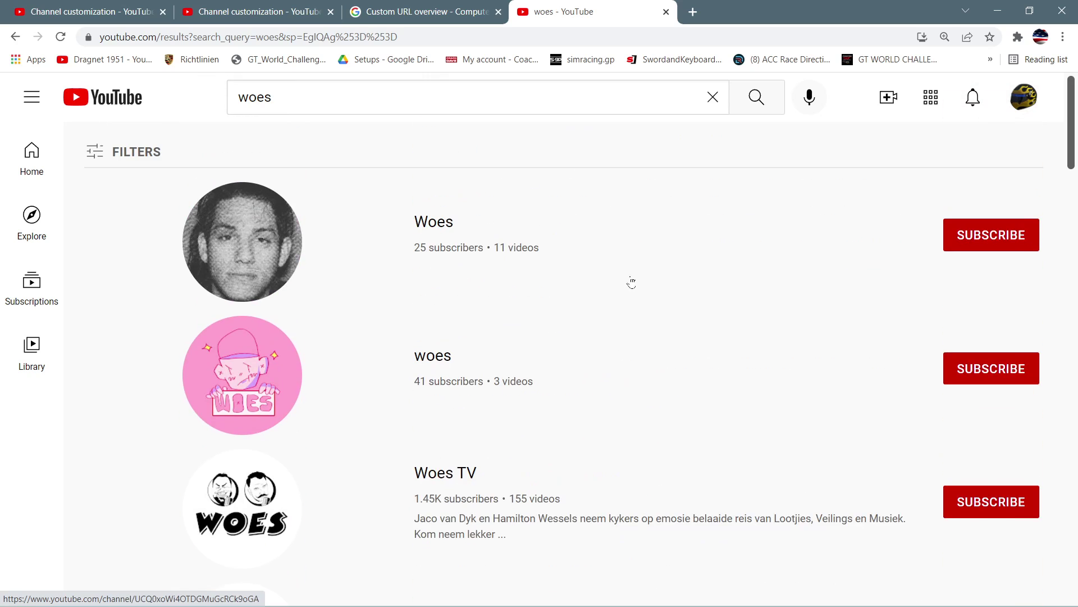
pyautogui.scroll(-2, 254, 360)
pyautogui.scroll(-1, 254, 359)
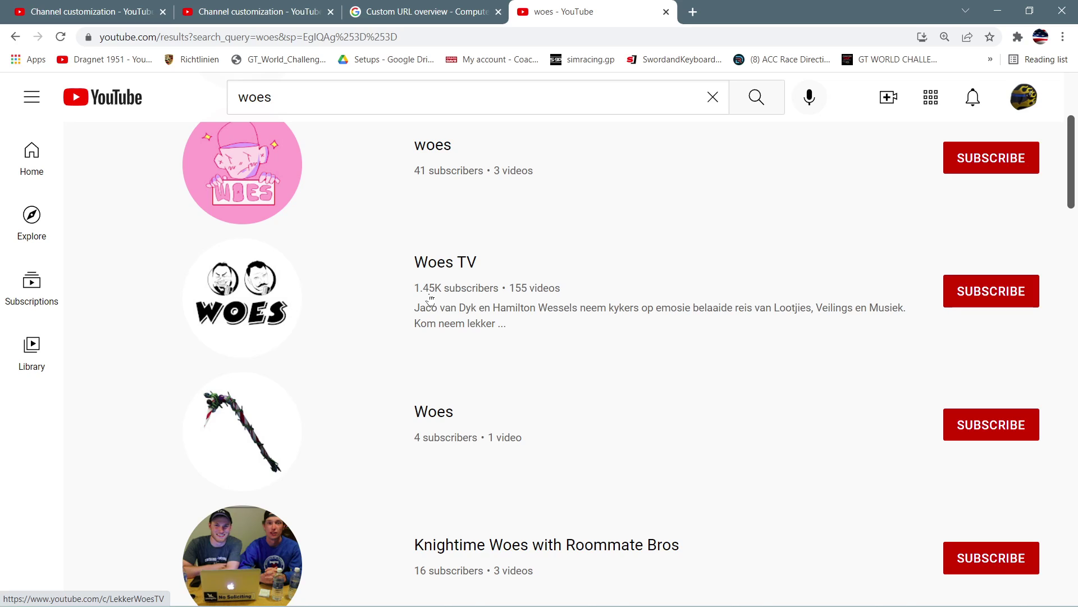
pyautogui.scroll(-3, 431, 299)
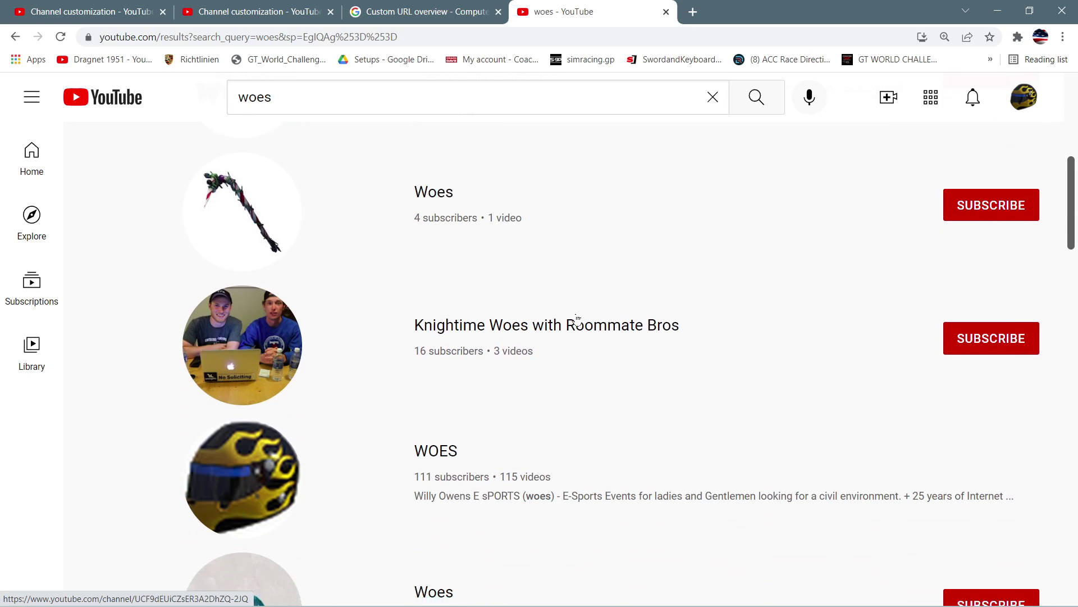
pyautogui.scroll(-2, 577, 320)
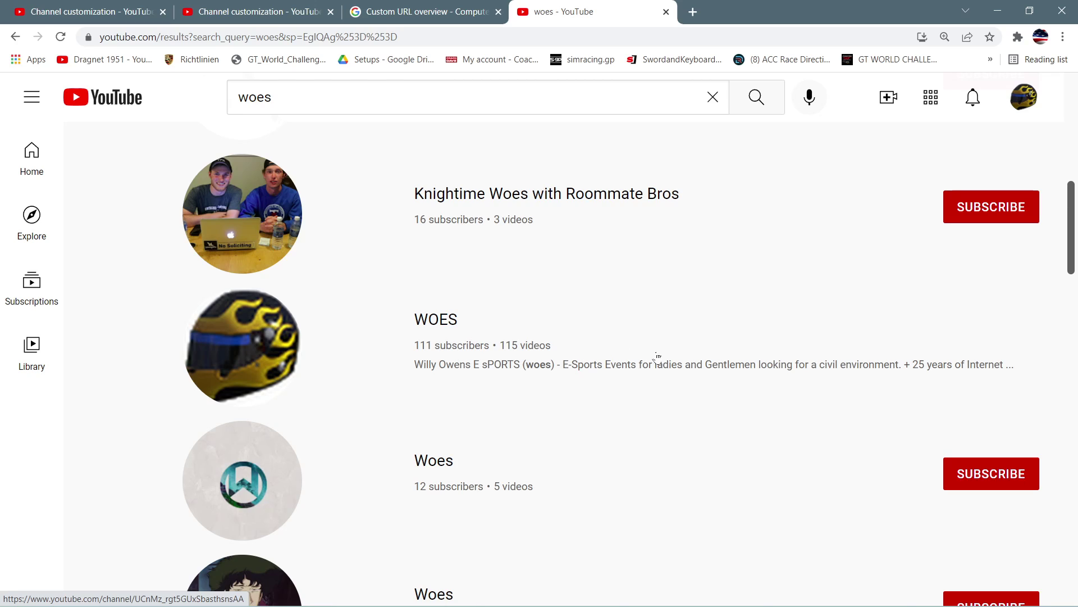
pyautogui.scroll(-3, 655, 358)
pyautogui.scroll(-1, 655, 357)
pyautogui.scroll(-1, 655, 357)
pyautogui.scroll(5, 648, 352)
pyautogui.scroll(3, 642, 345)
pyautogui.scroll(2, 642, 345)
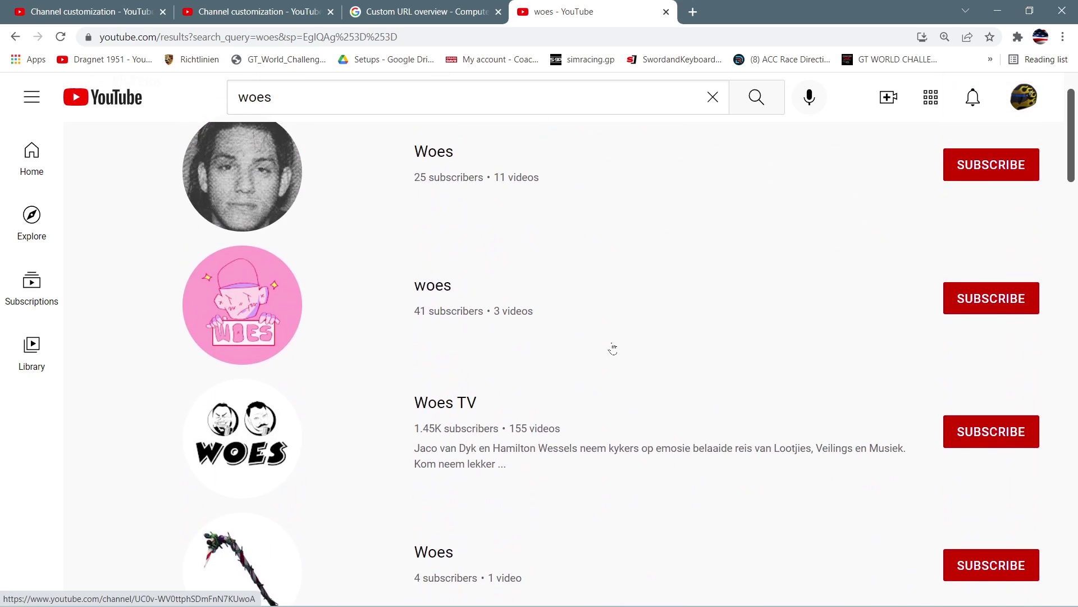
pyautogui.scroll(-1, 695, 414)
pyautogui.scroll(-2, 690, 410)
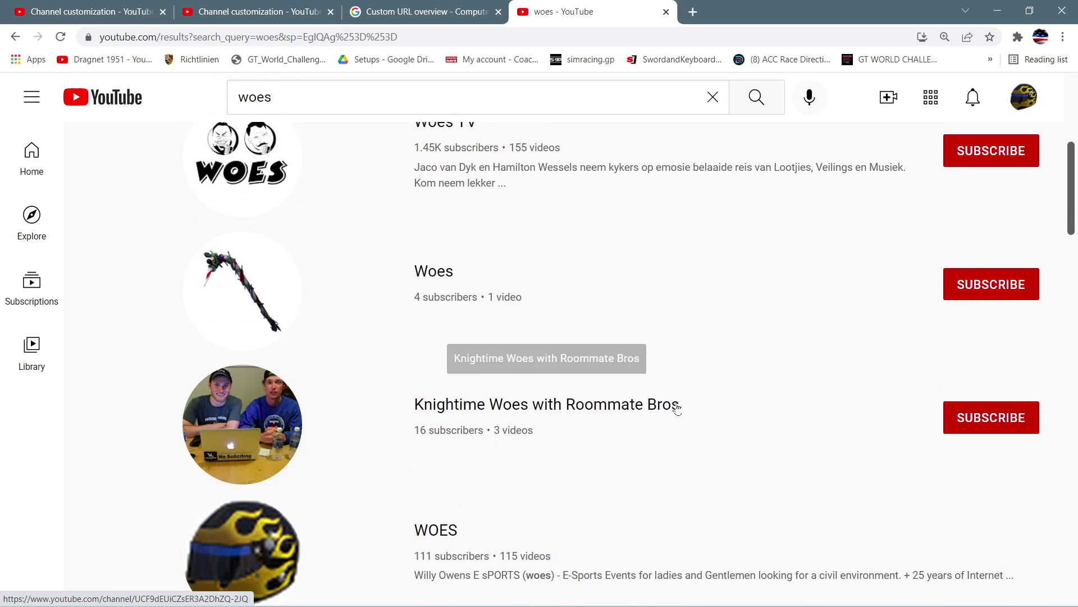
pyautogui.scroll(-2, 669, 408)
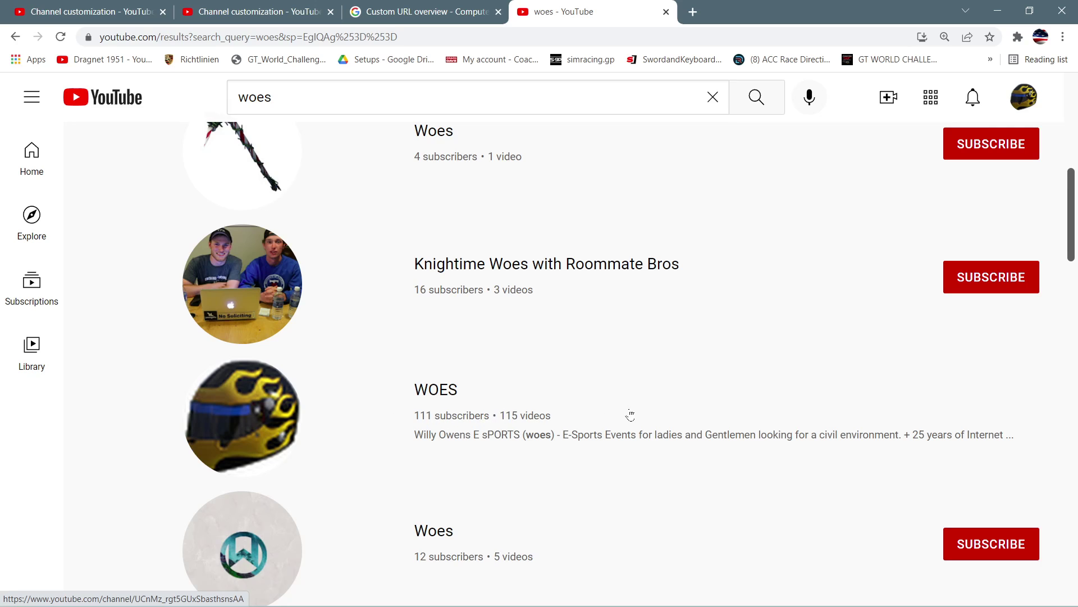
pyautogui.scroll(-3, 685, 411)
pyautogui.scroll(-2, 684, 411)
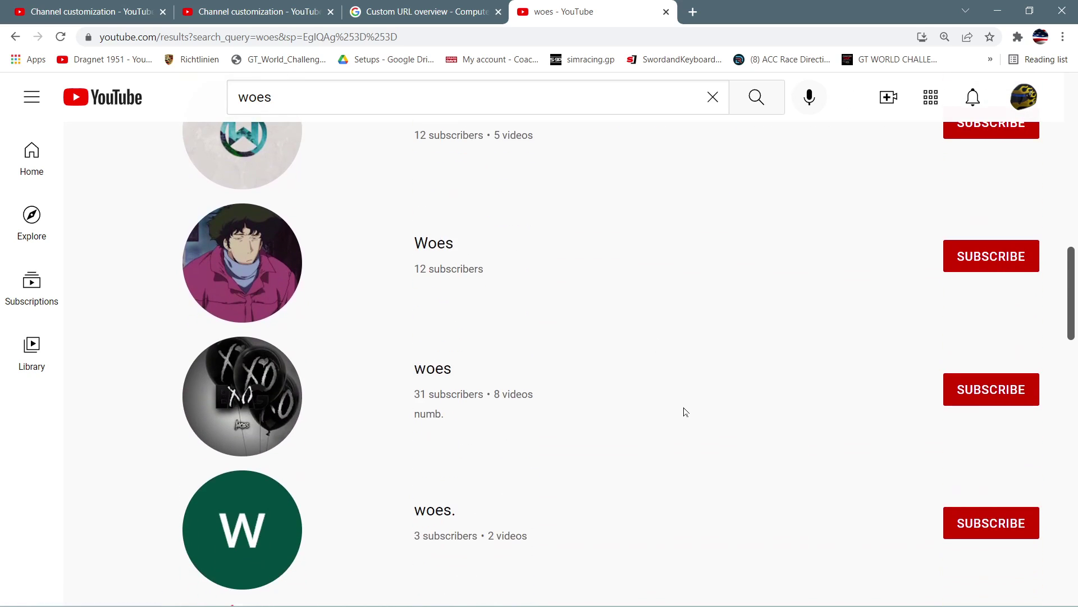
pyautogui.scroll(-1, 684, 412)
pyautogui.scroll(-3, 684, 411)
pyautogui.scroll(-1, 684, 412)
pyautogui.scroll(-3, 684, 411)
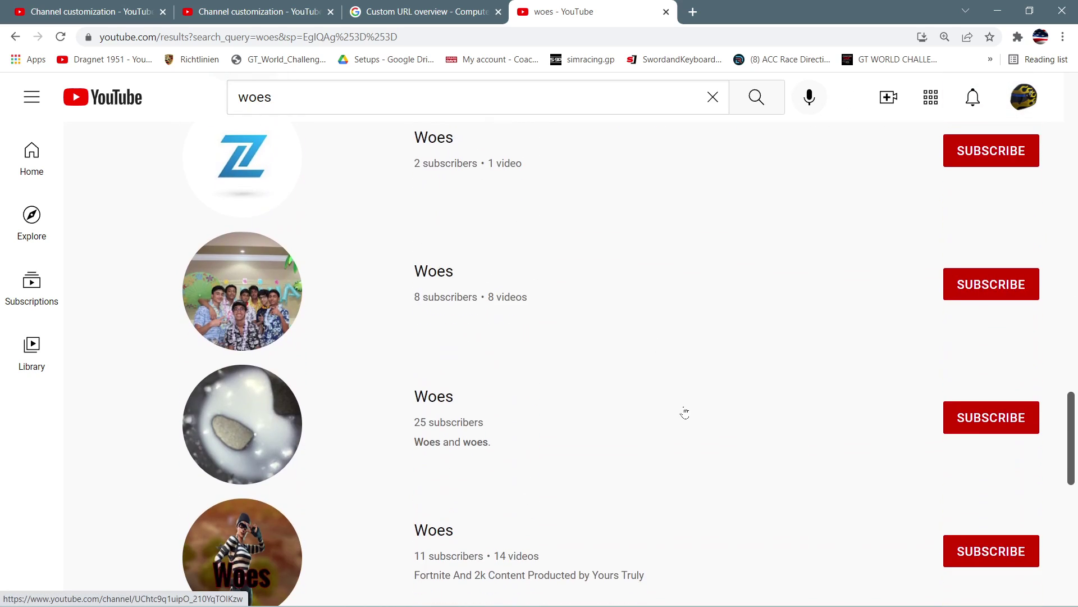
pyautogui.scroll(1, 684, 411)
pyautogui.scroll(4, 684, 411)
pyautogui.scroll(4, 682, 412)
pyautogui.scroll(3, 683, 411)
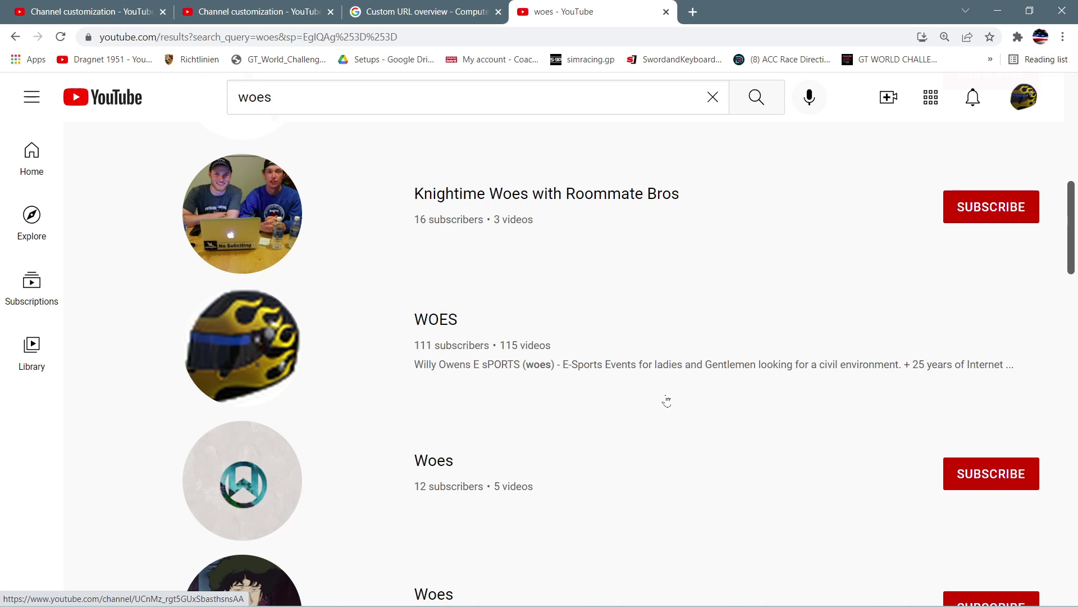
pyautogui.scroll(3, 666, 400)
pyautogui.scroll(1, 667, 401)
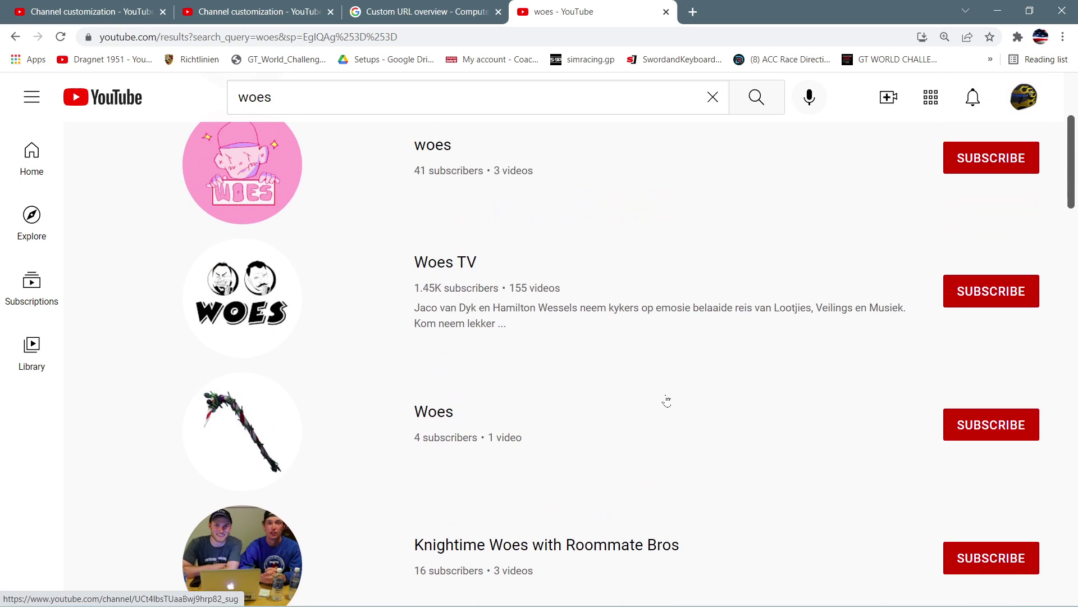
pyautogui.scroll(-3, 667, 401)
pyautogui.scroll(-2, 666, 401)
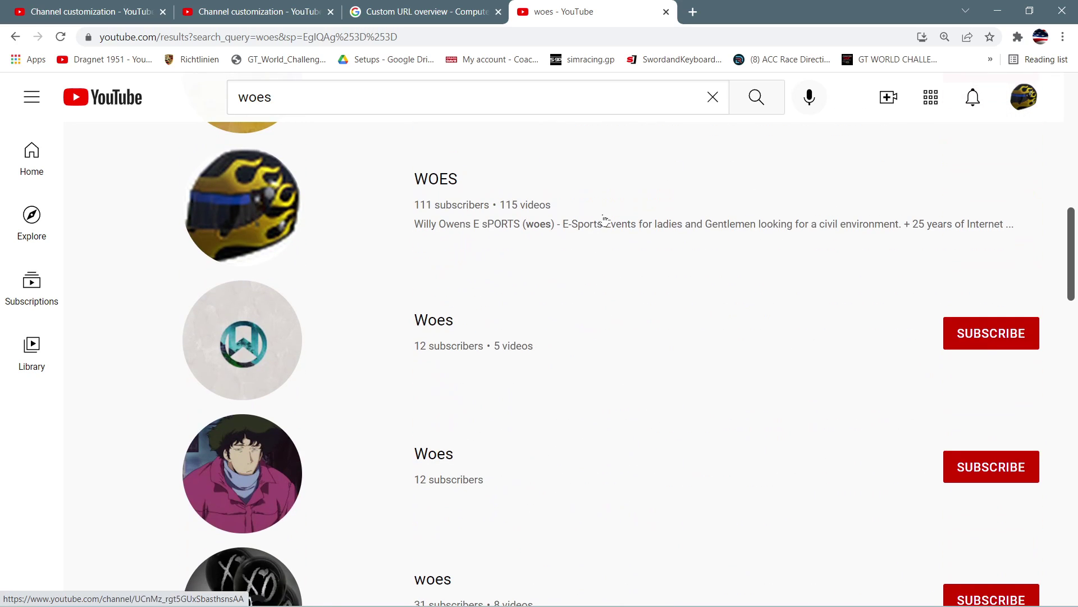